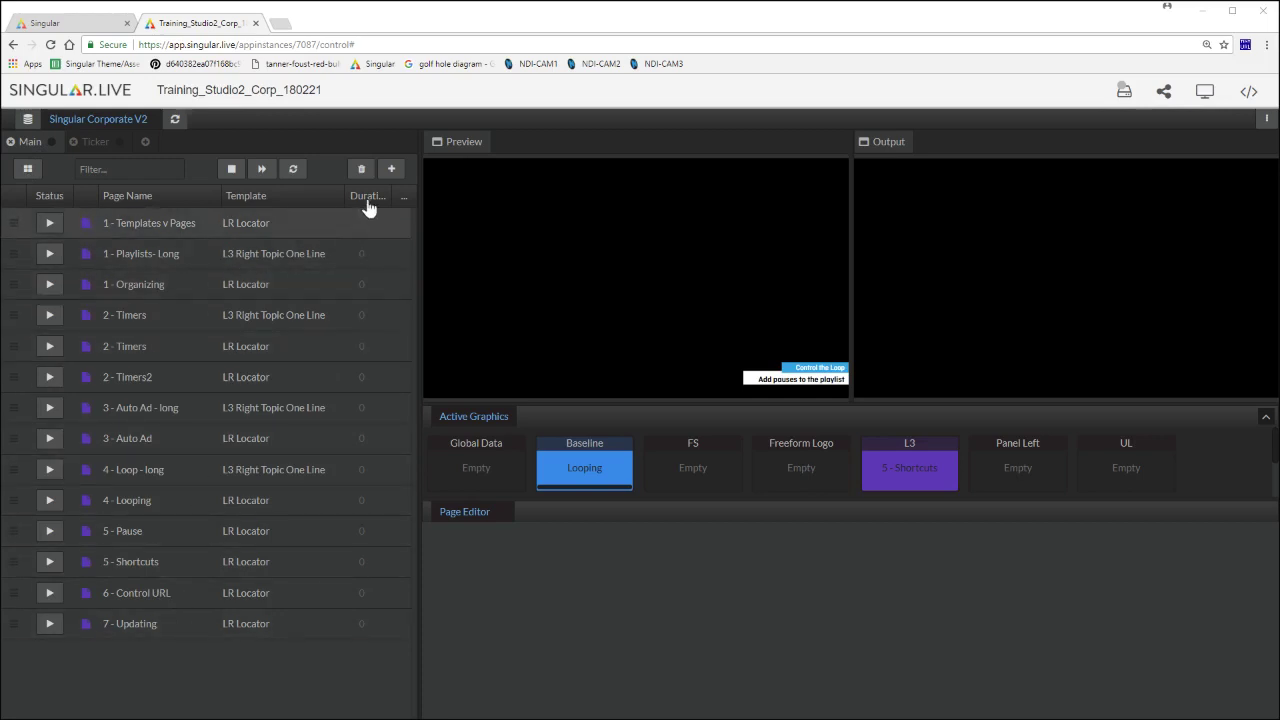
- Play 1 - Templates v Pages, then 1 - Playlists- Long, ending with 1 - Organizing live in L3
click(50, 223)
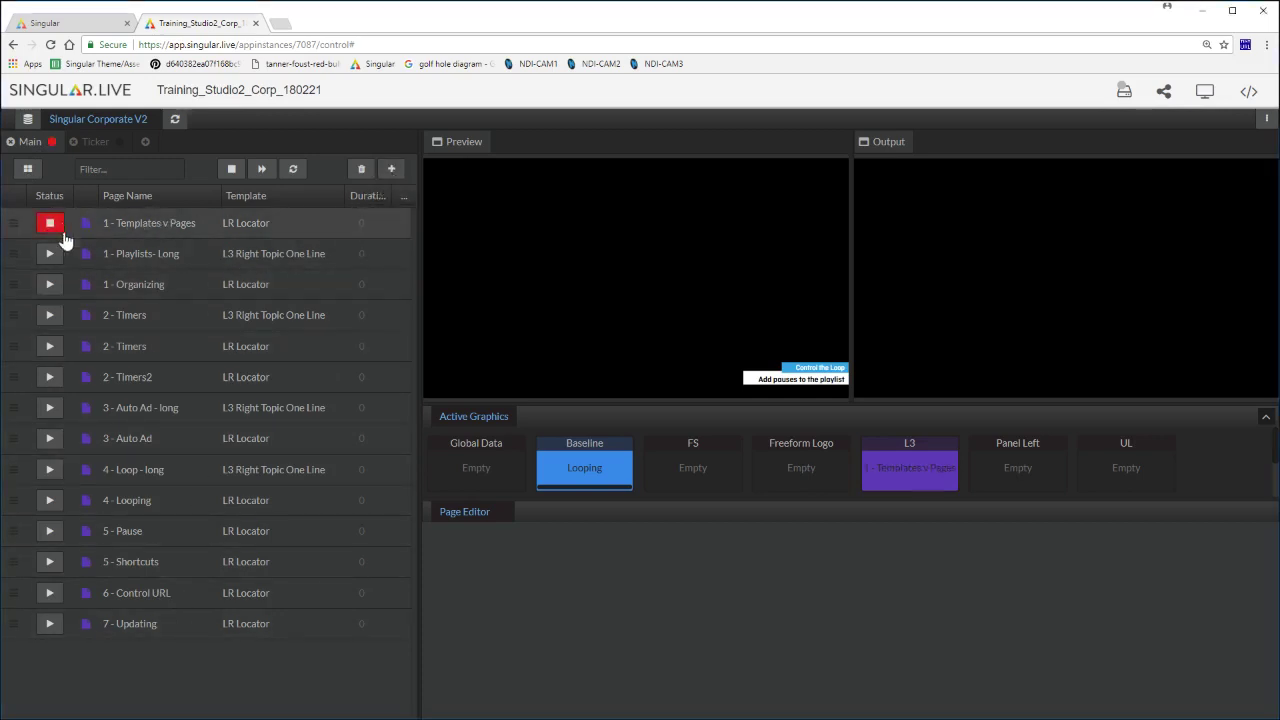
click(391, 168)
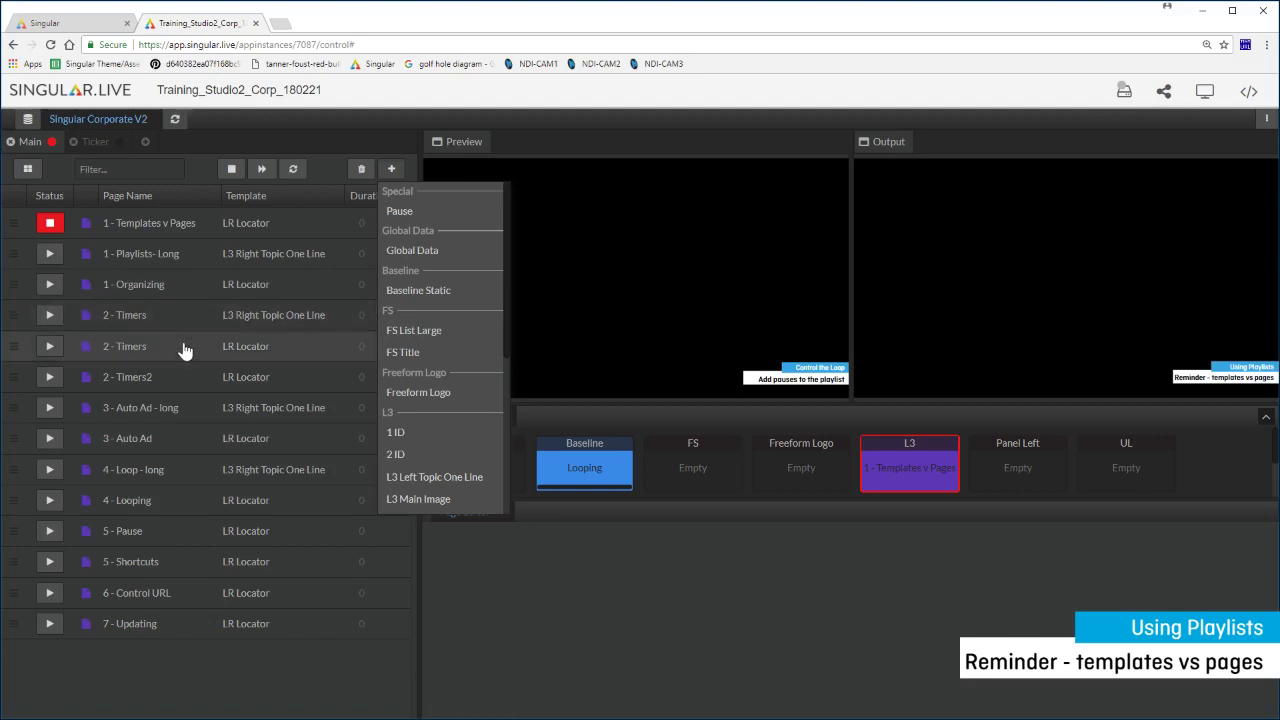
click(204, 674)
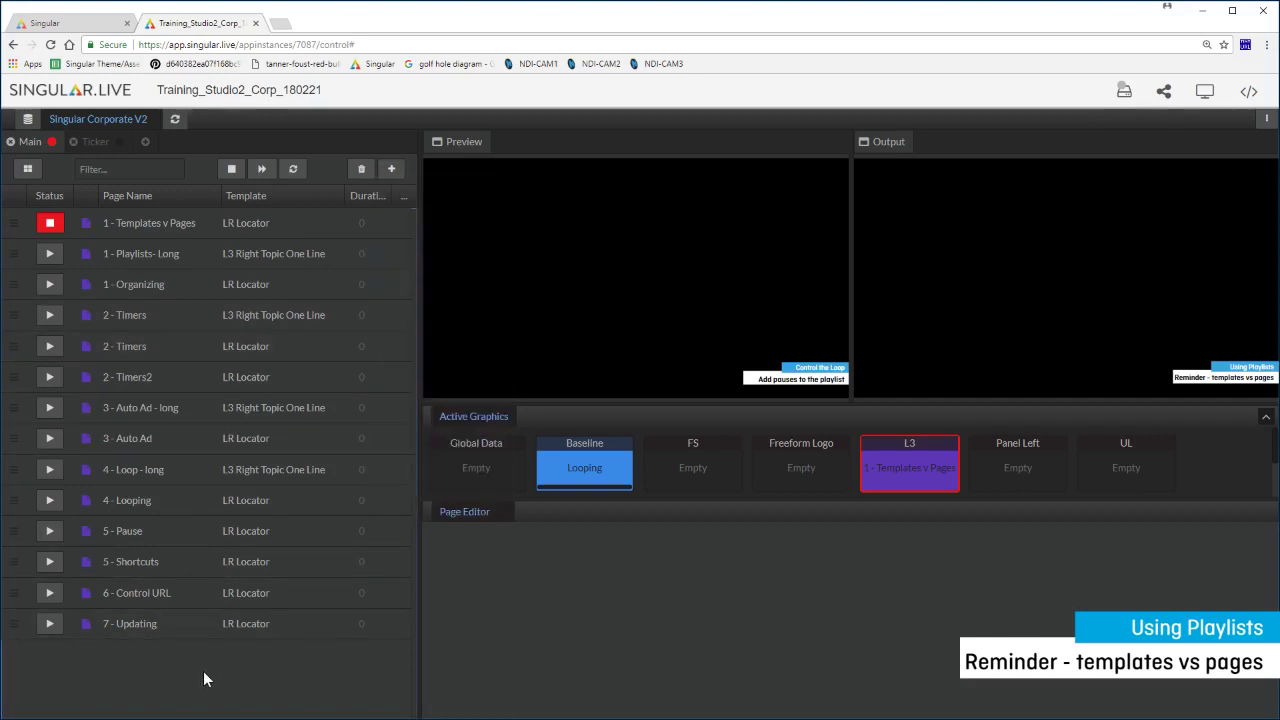
click(50, 254)
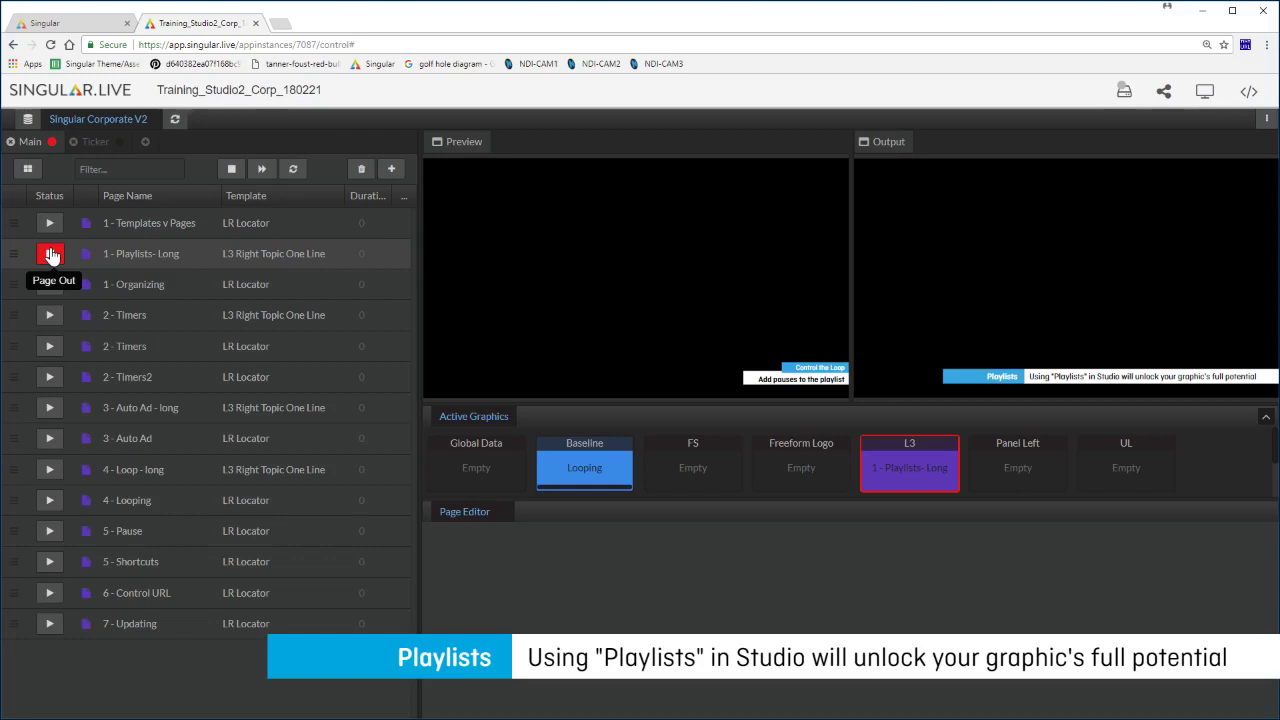
click(50, 285)
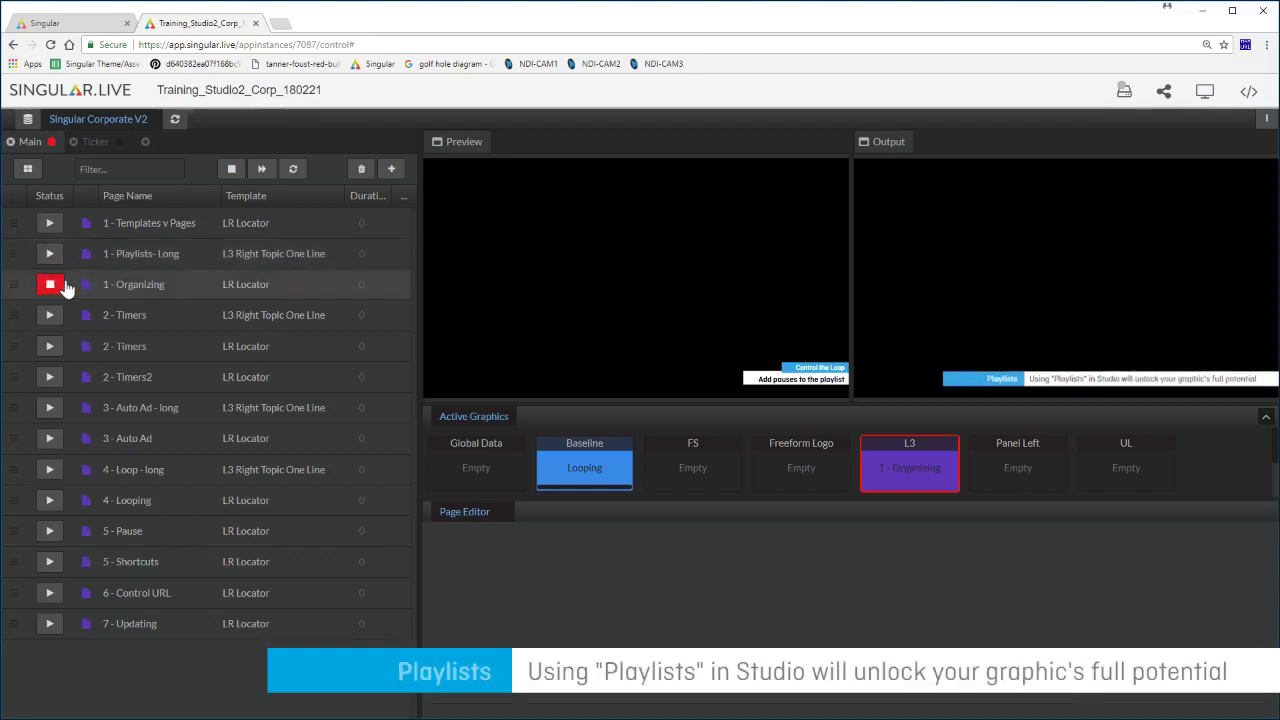
- Preview Ticker pages Tools 2, Tools 3 and Looping, leaving Tools 1's crawl cued, then return to Main
click(95, 143)
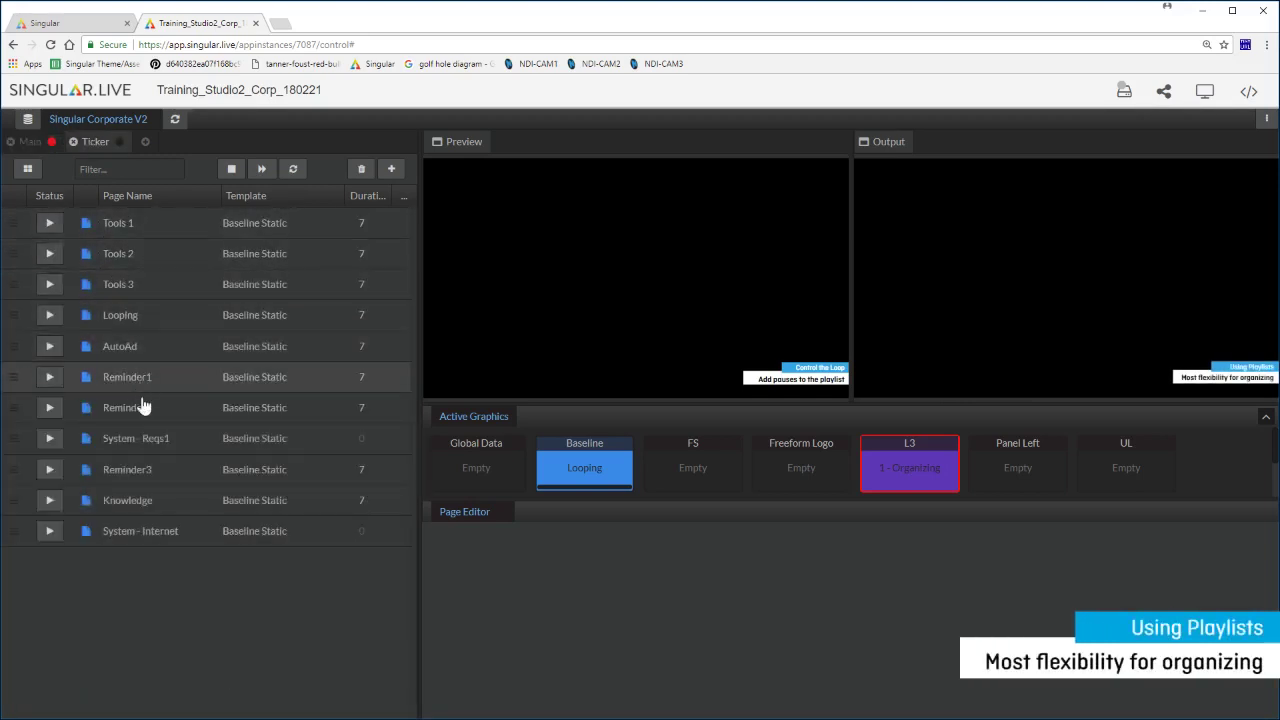
click(176, 266)
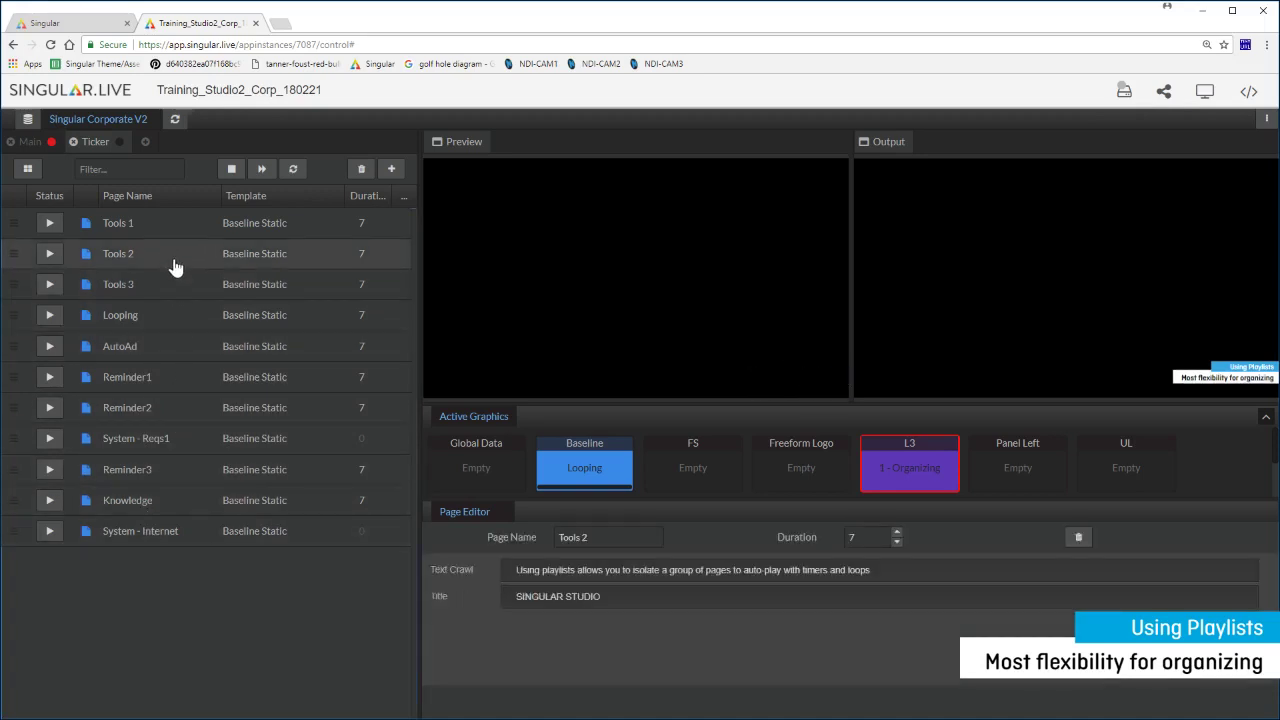
click(171, 289)
click(172, 323)
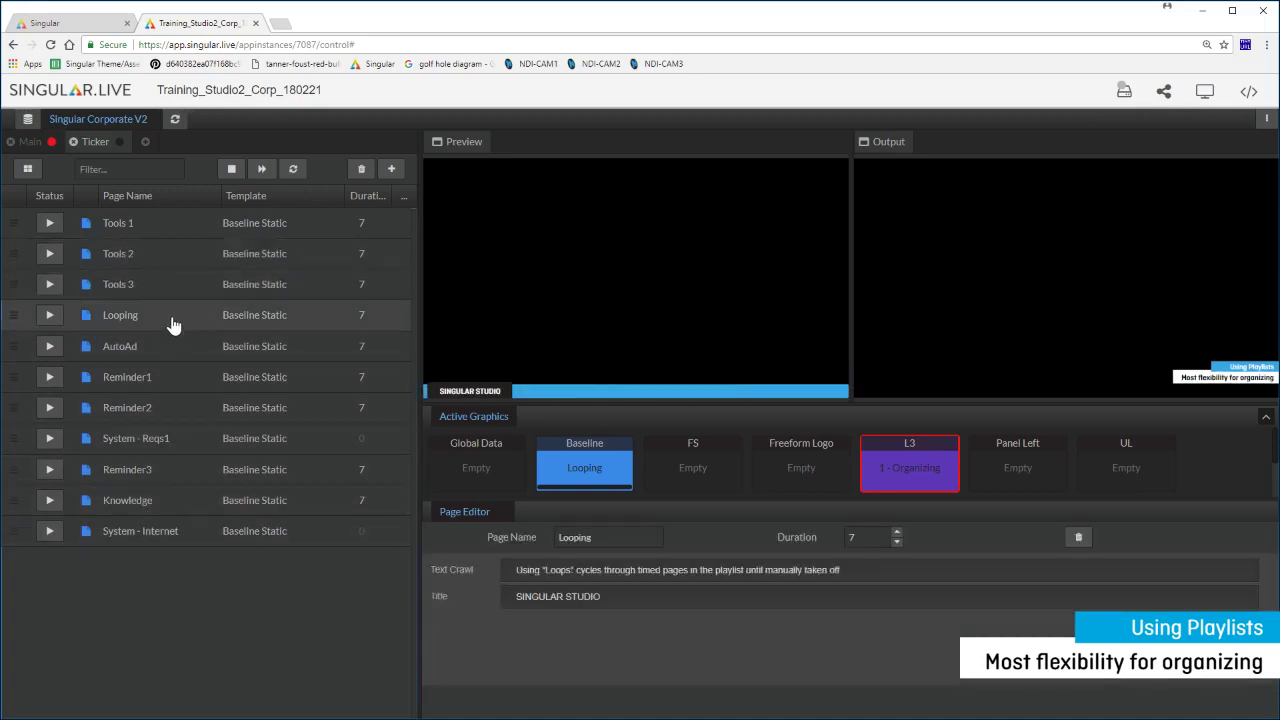
click(166, 233)
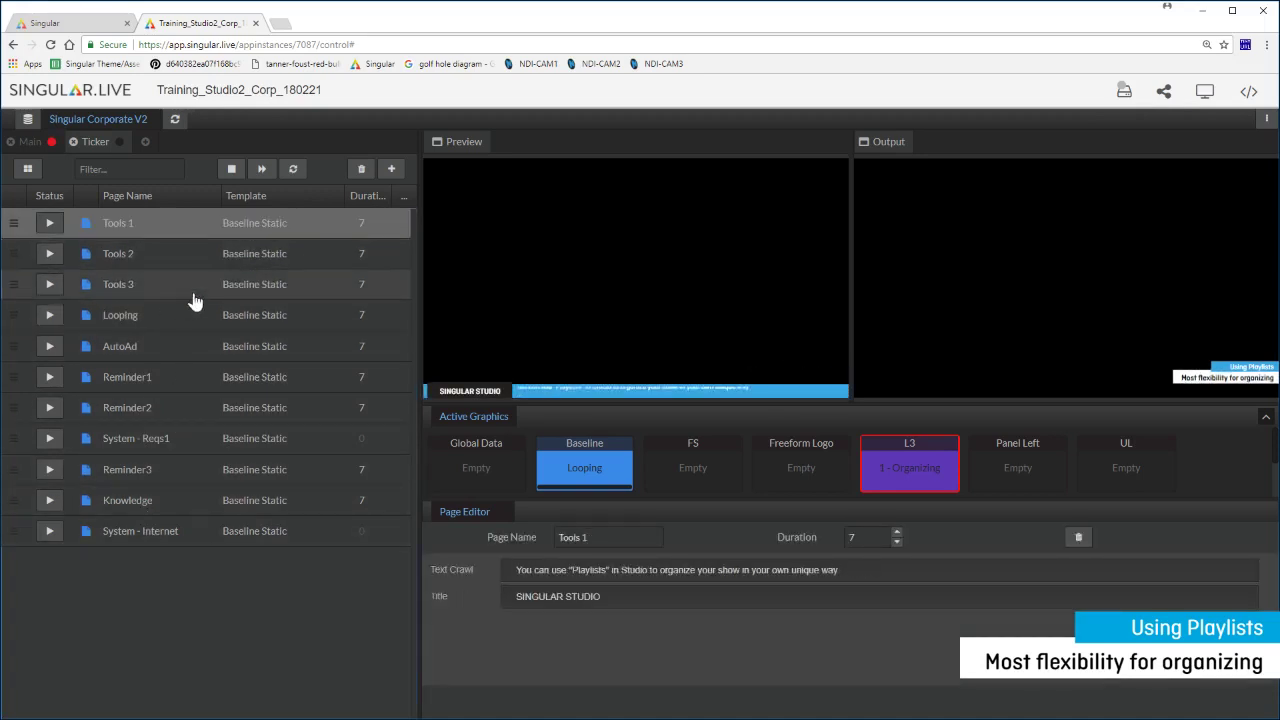
click(37, 144)
click(94, 141)
click(29, 143)
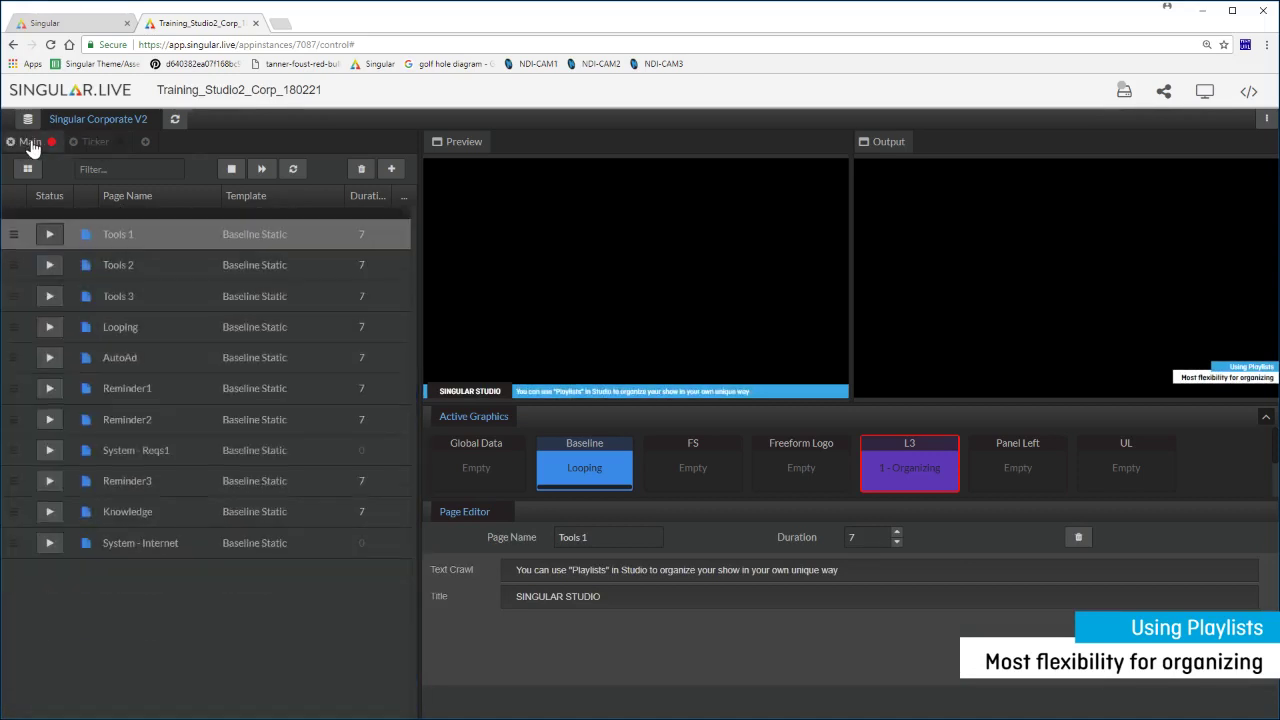
- Add a new playlist and name it 'Bugs'
click(145, 141)
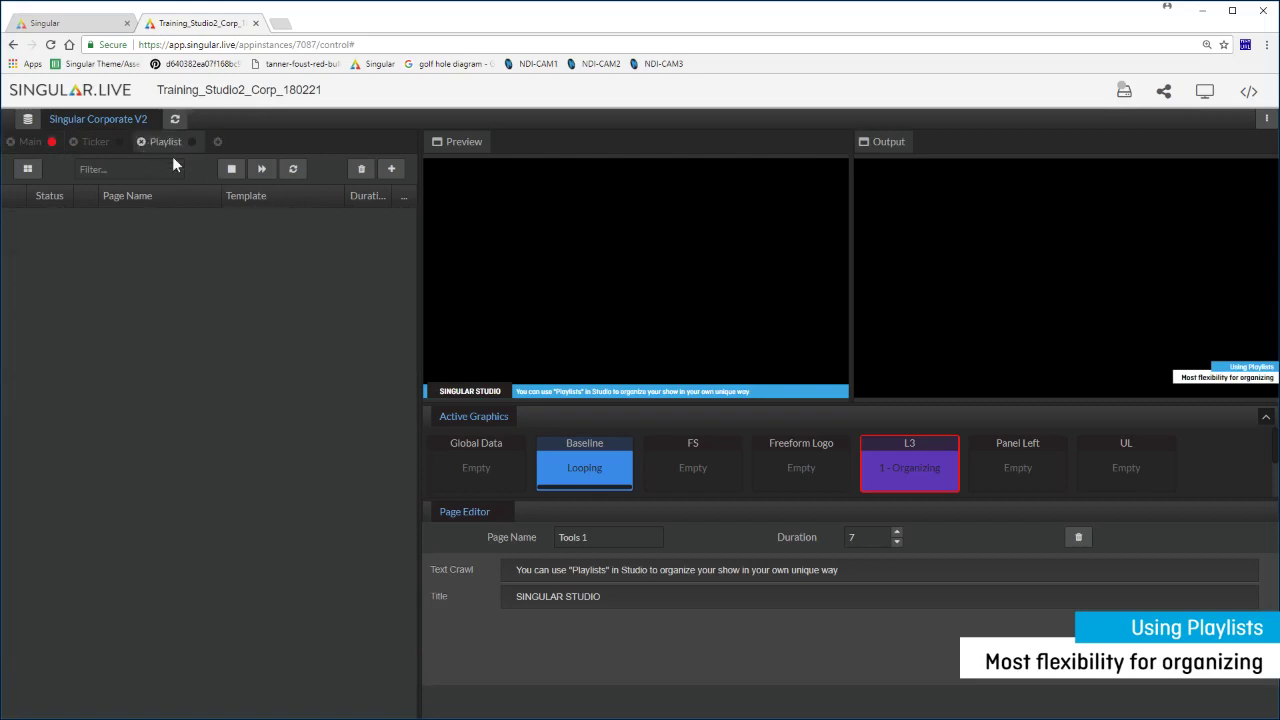
double_click(170, 153)
text(Bugs)
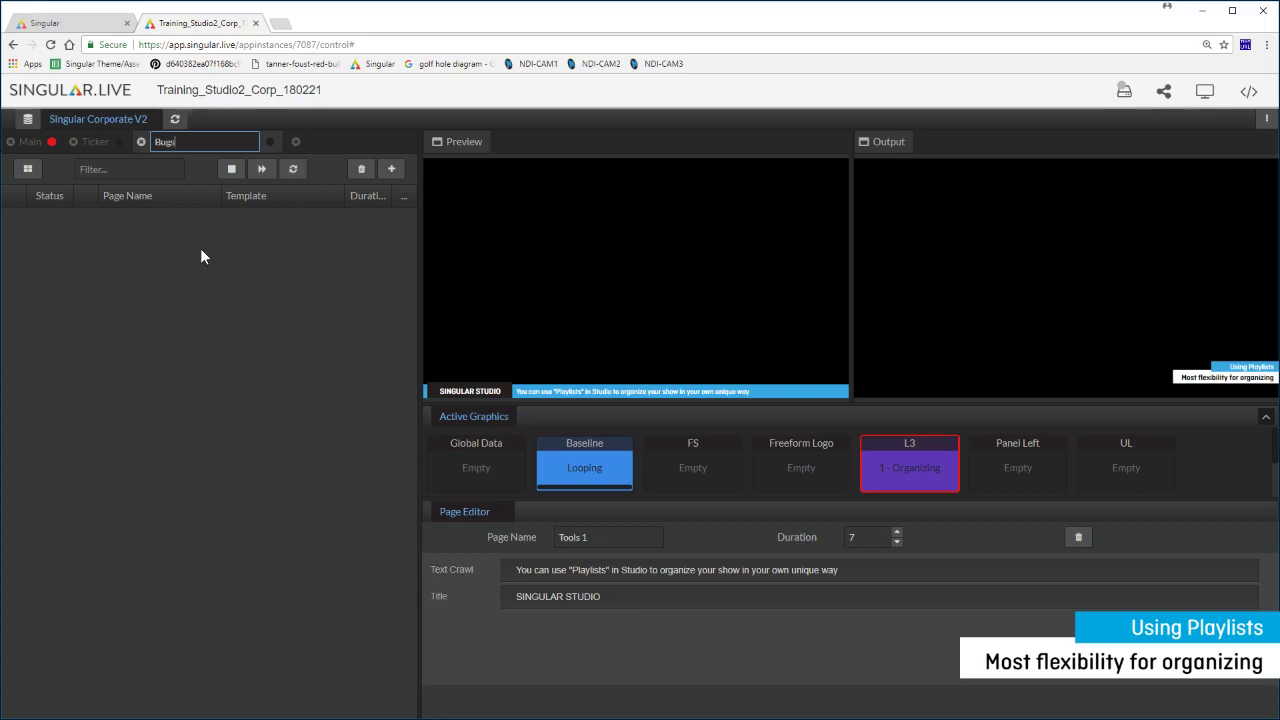
click(146, 259)
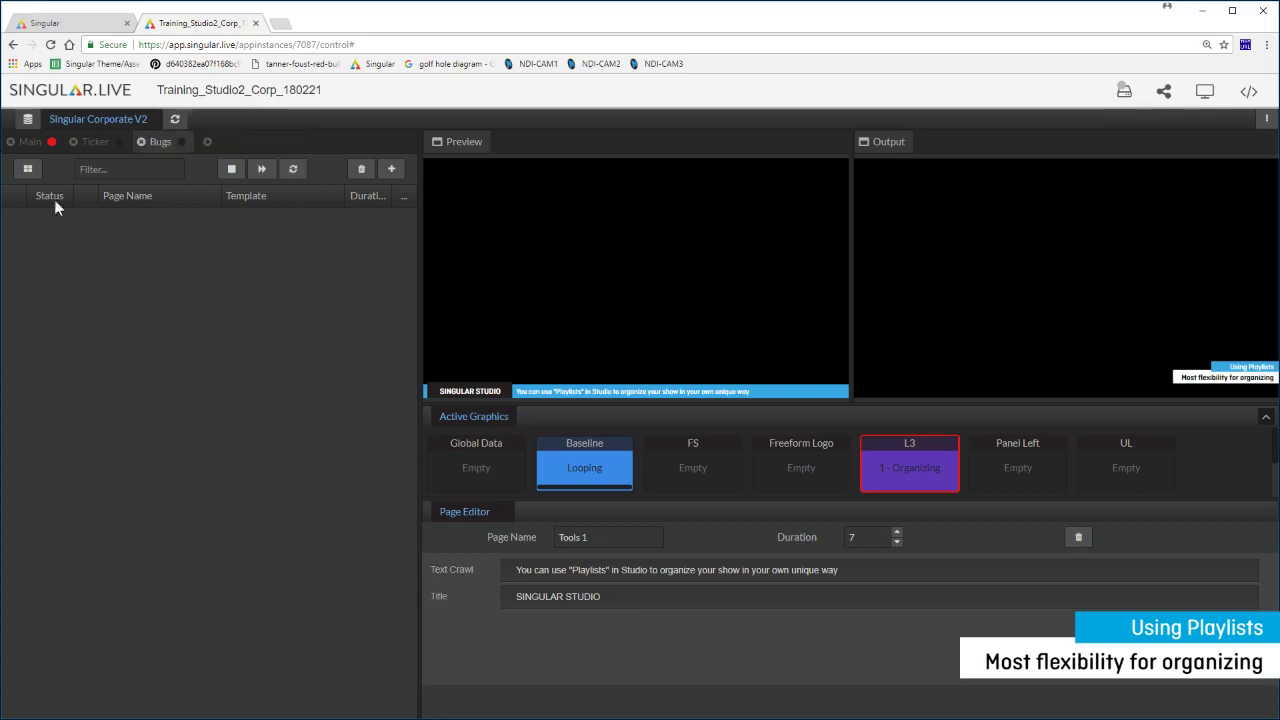
- Look at the 5 - Pause page's Move Page options in Main and dismiss the menu unchanged
click(30, 141)
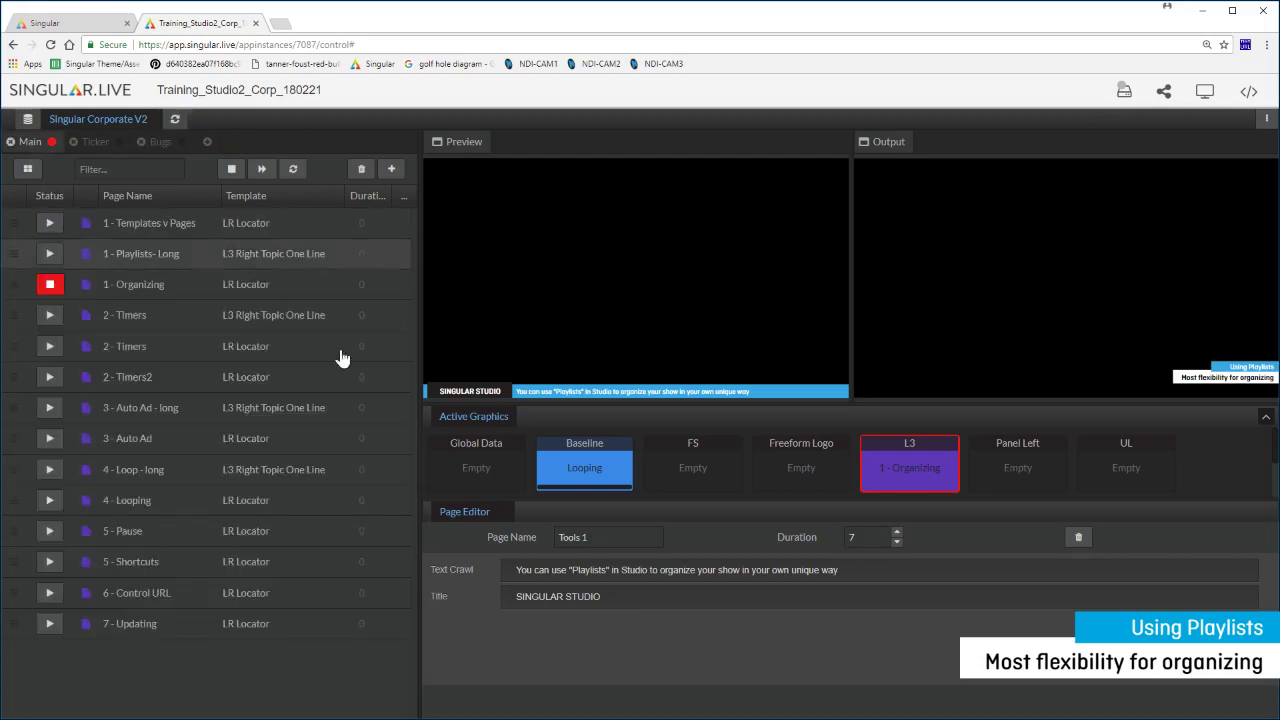
right_click(174, 528)
mouse_move(250, 630)
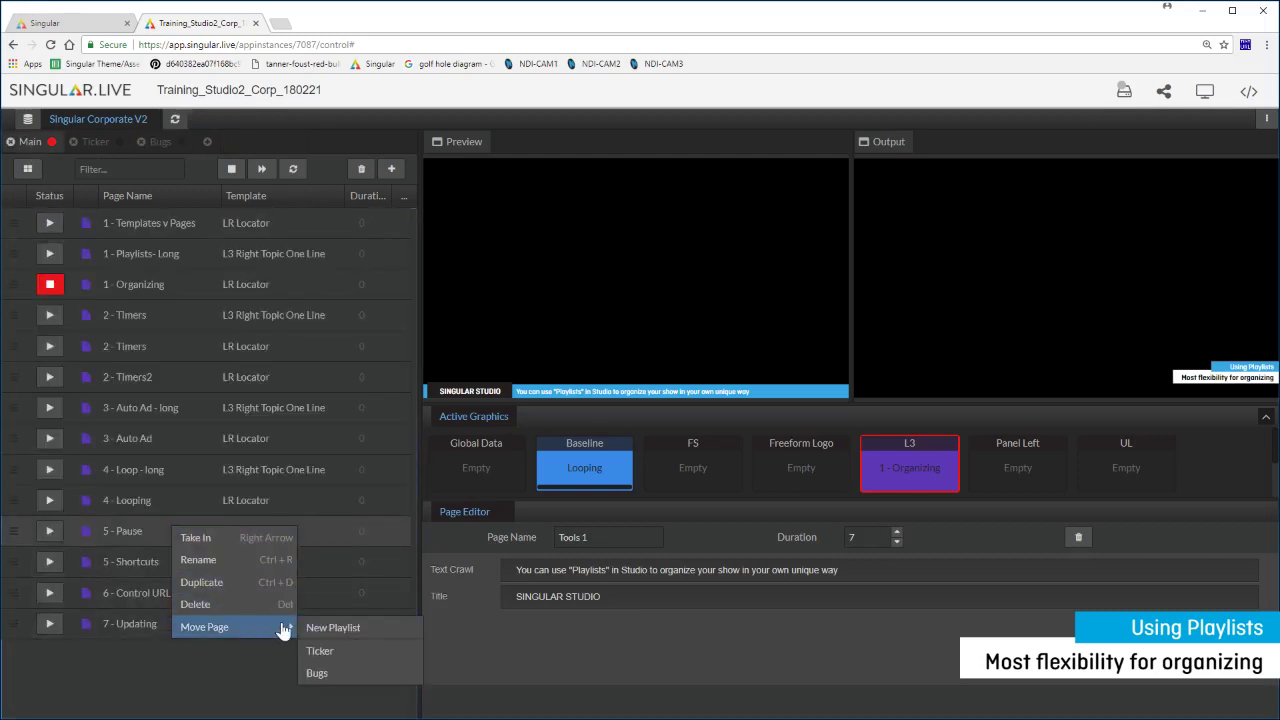
click(352, 682)
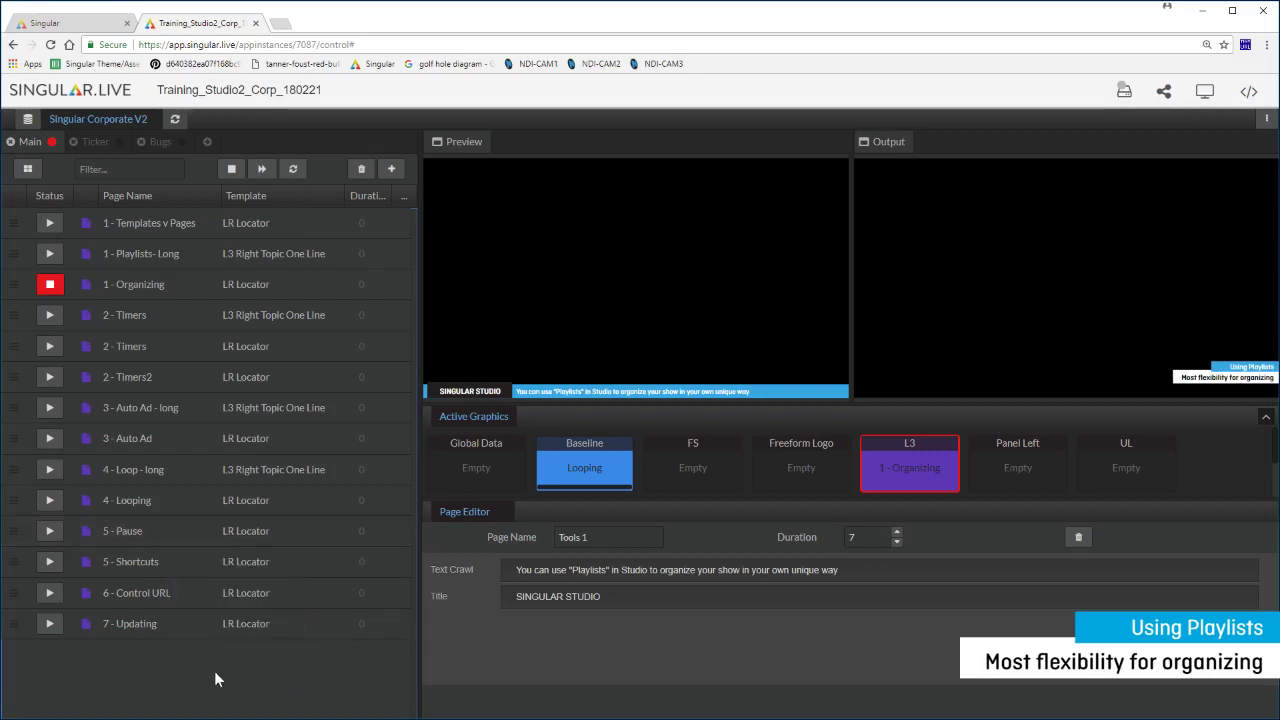
- Add a page from the UR 2 Line LRG template to the Bugs playlist
click(162, 142)
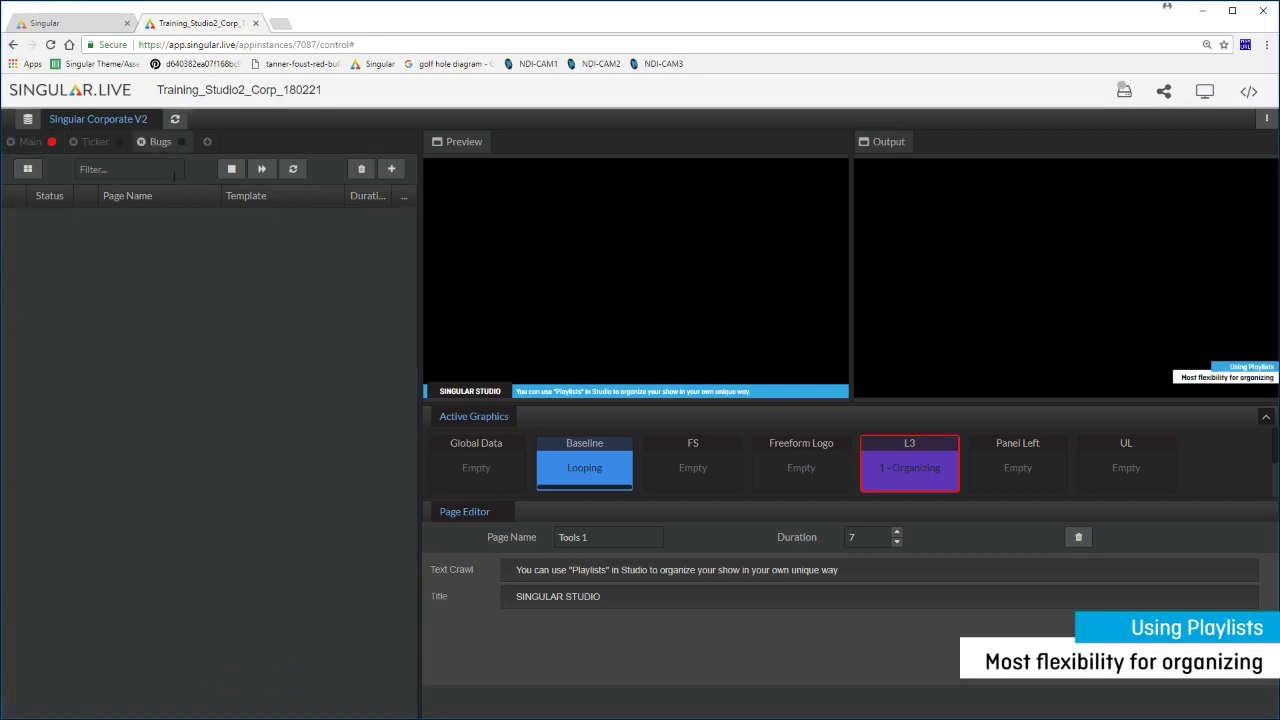
click(391, 168)
scroll(440, 377, down, 5)
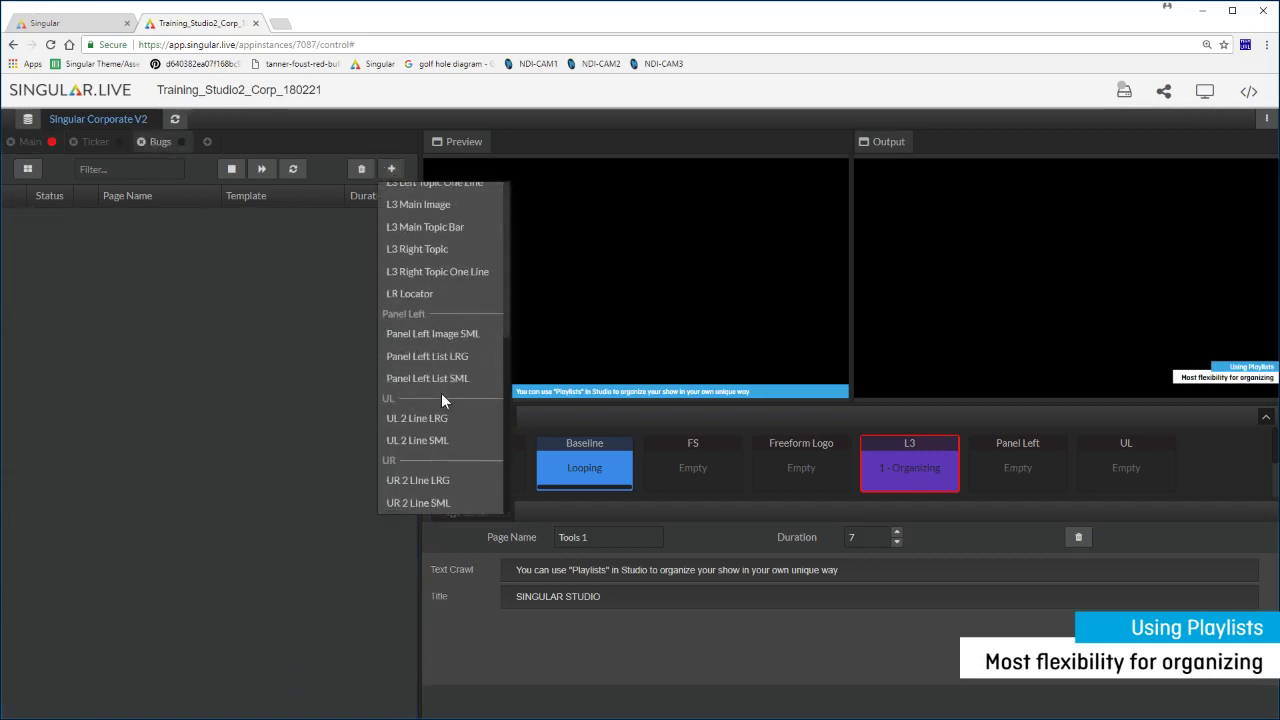
click(418, 482)
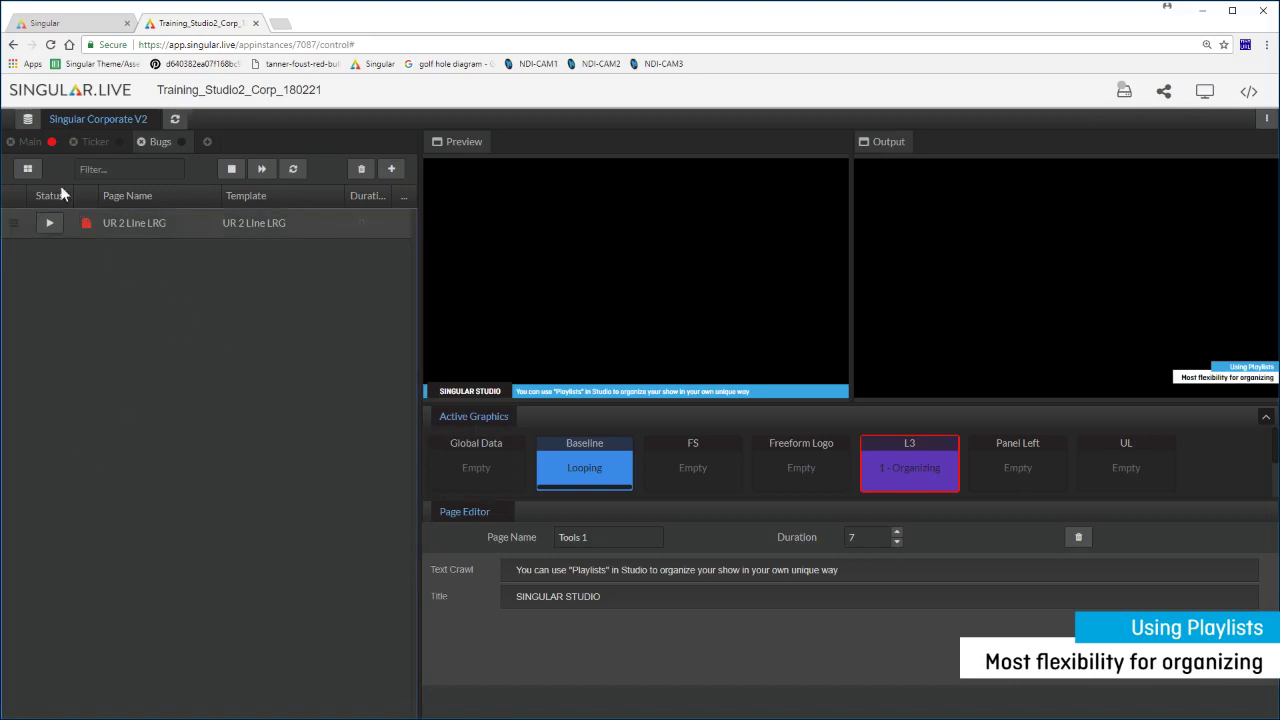
- Take 2 - Timers to air from Main, then go back to Bugs
click(29, 142)
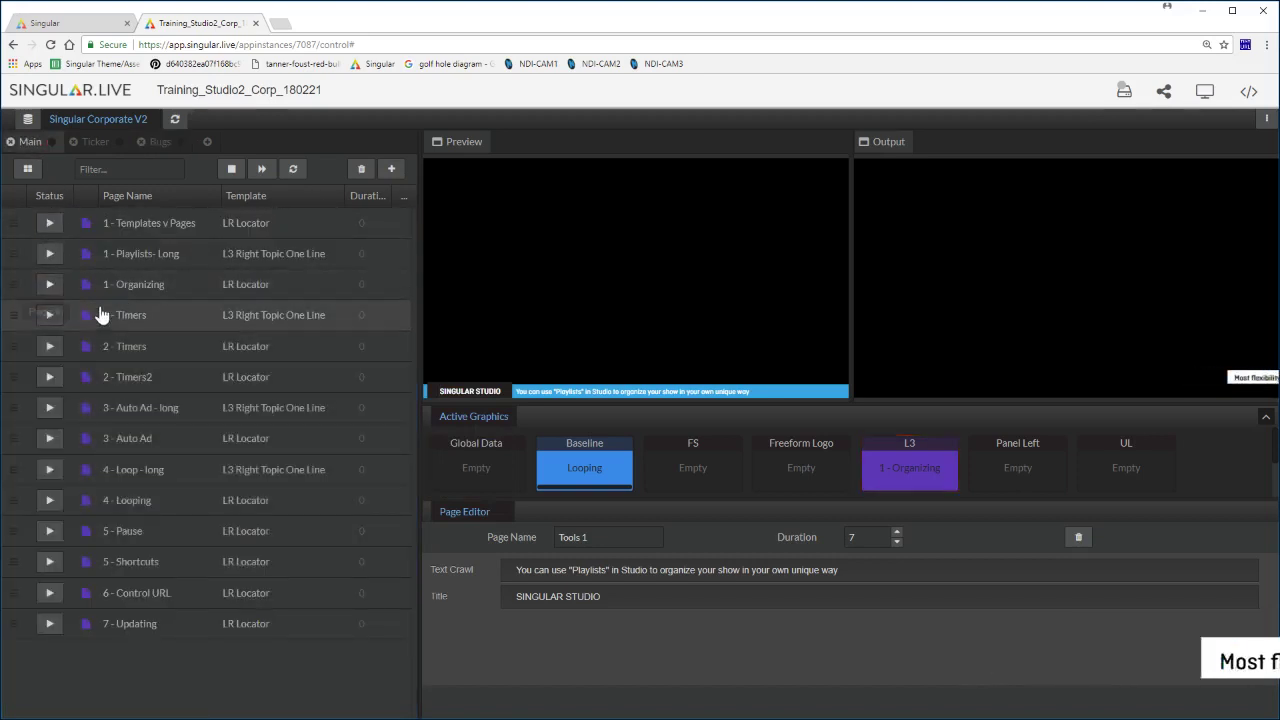
click(49, 315)
click(160, 142)
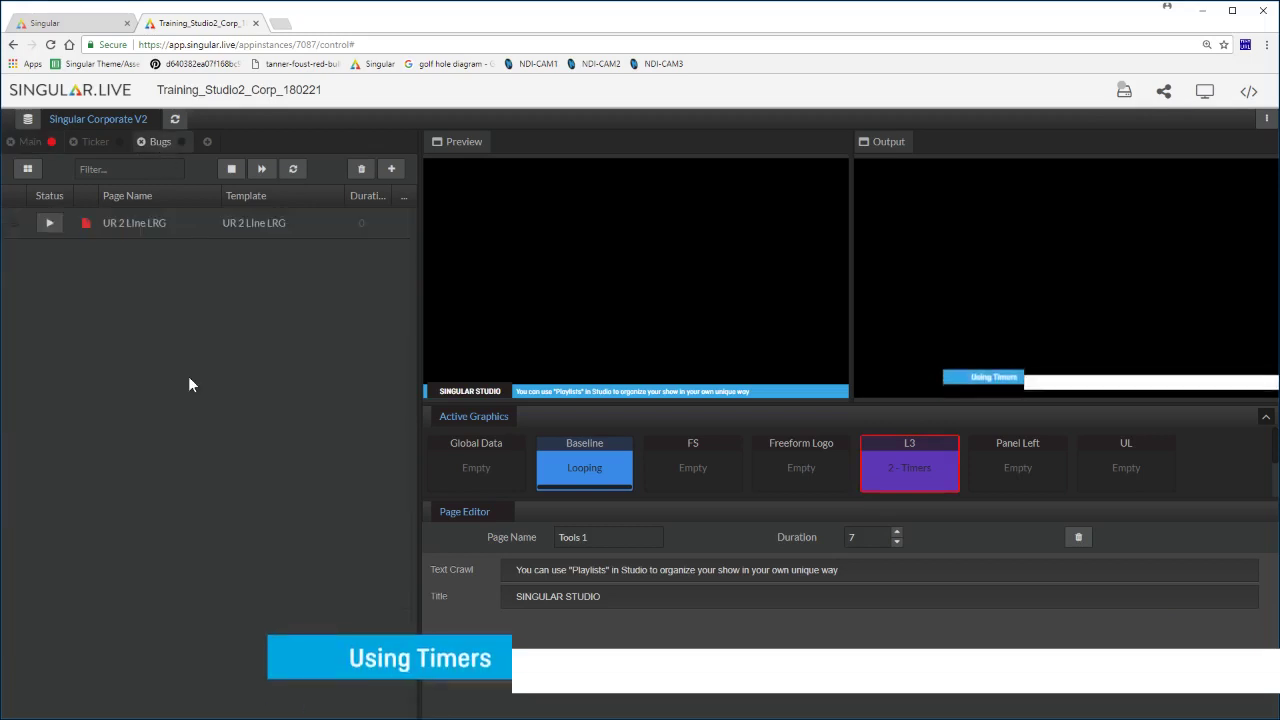
- Rename the new UR 2 Line LRG page to 'Bug1'
click(197, 226)
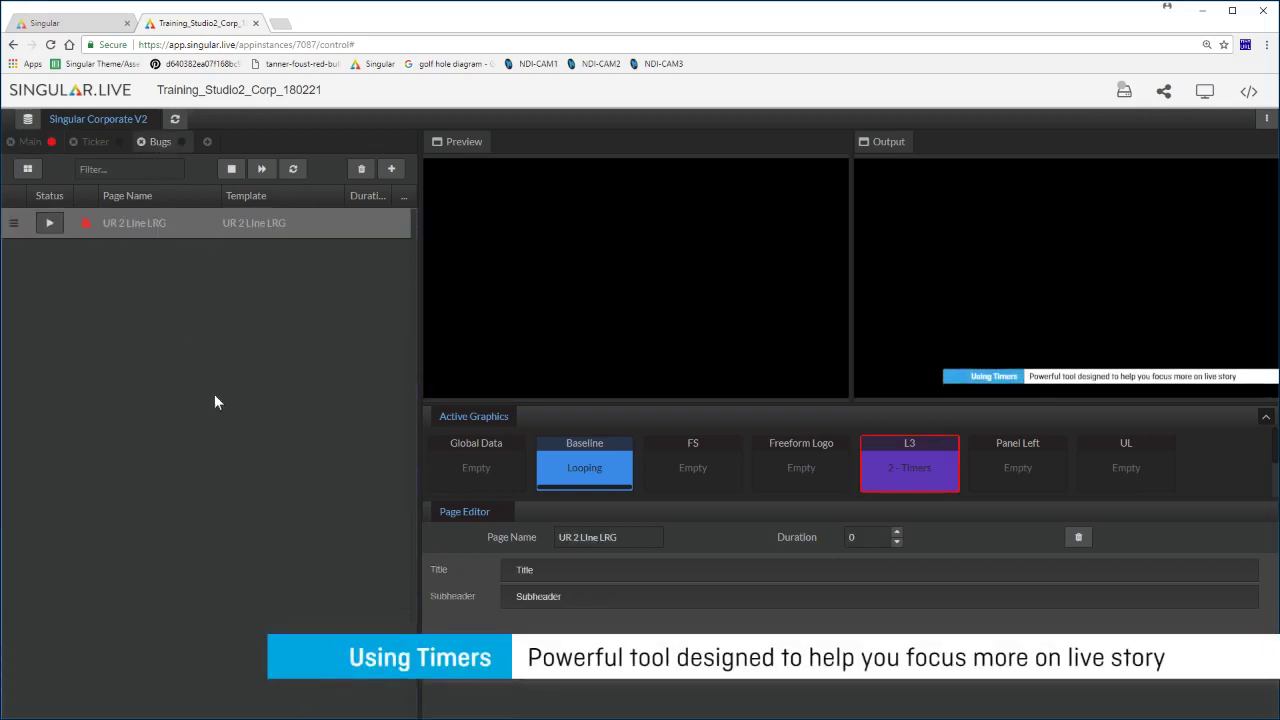
click(577, 538)
triple_click(578, 538)
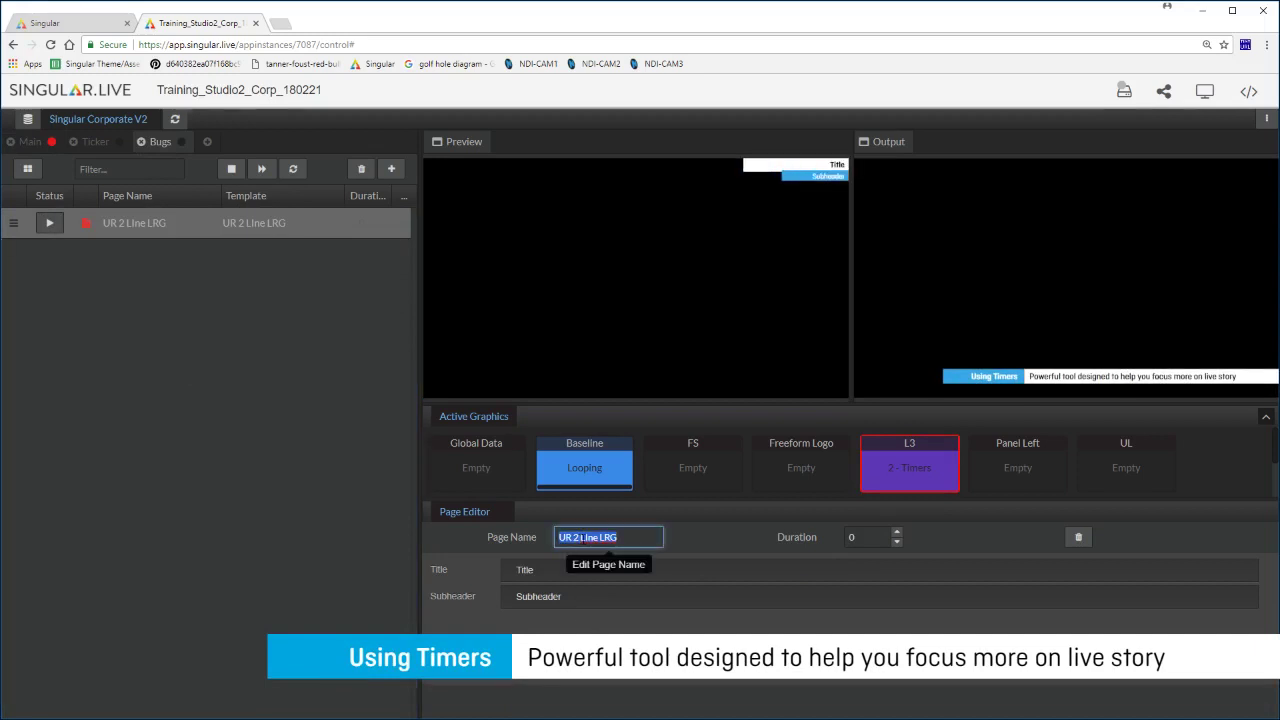
text(Bug1)
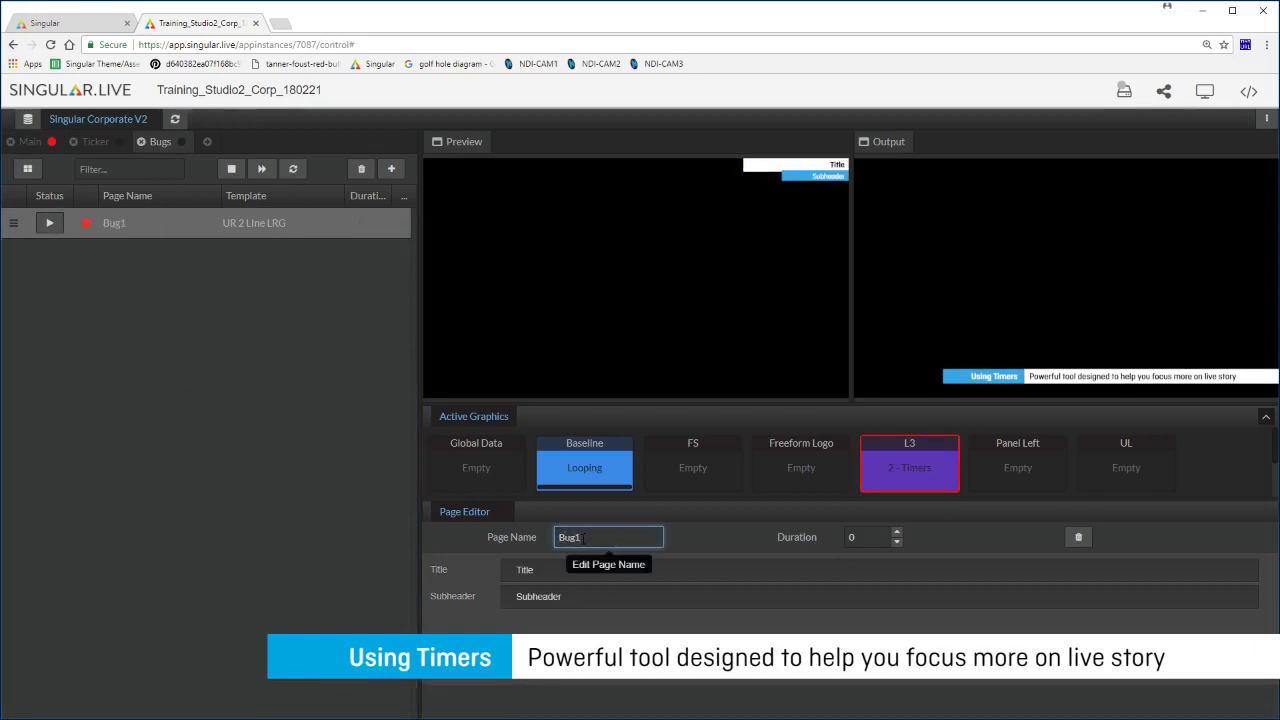
- Set Bug1's title to 'RCStream Studio' and its subheader to 'Recorded Live'
double_click(551, 571)
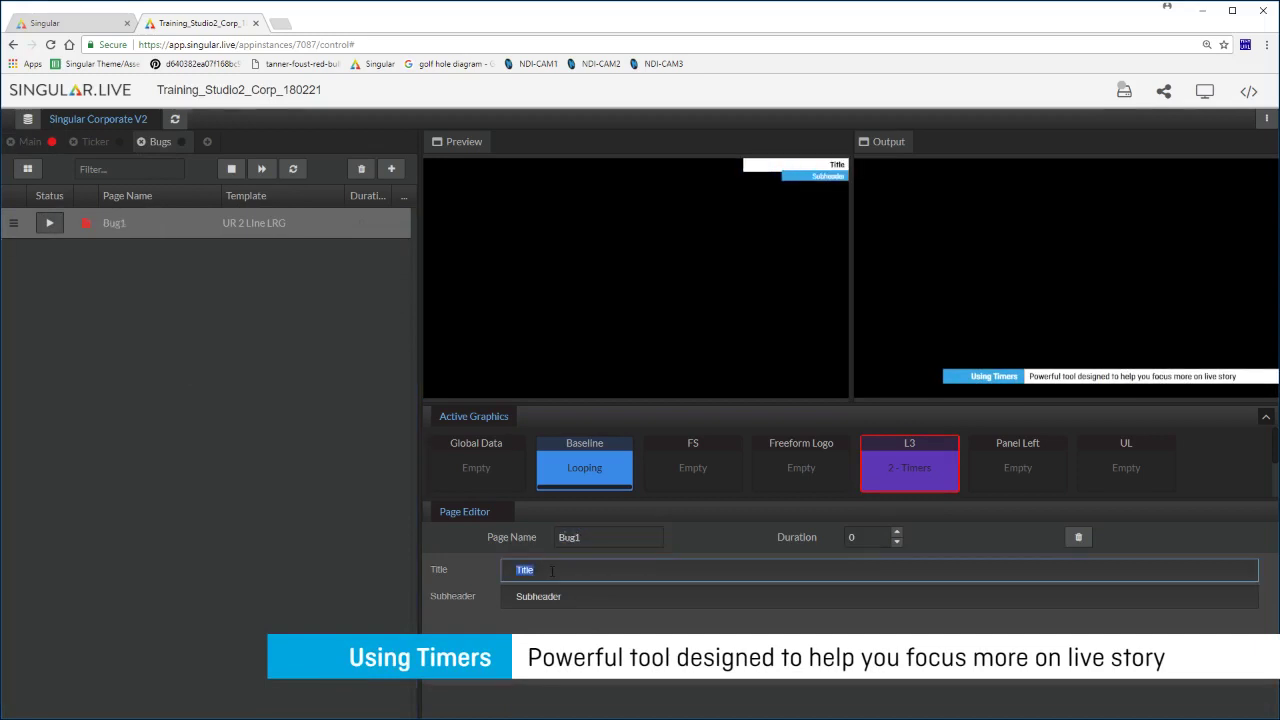
text(RCStream Studio)
double_click(550, 600)
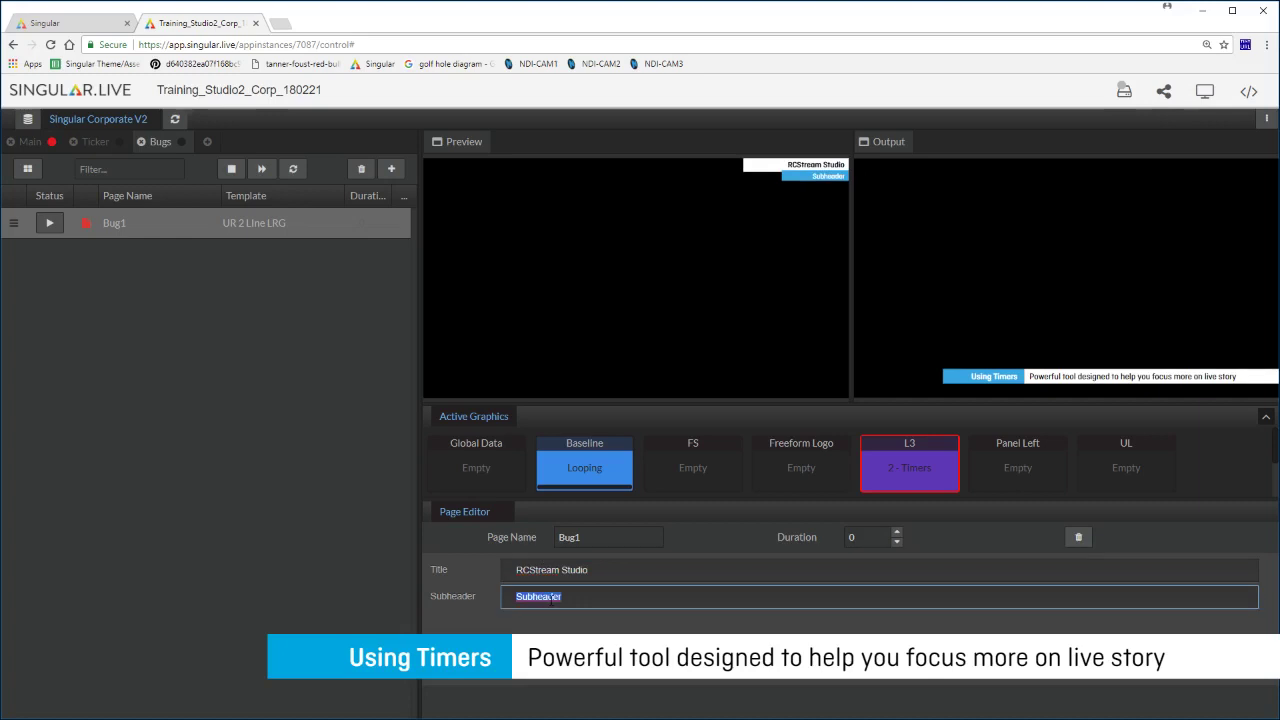
text(Recorded Live)
- Take the second 2 - Timers page to air from Main, then return to Bugs
click(34, 142)
click(50, 350)
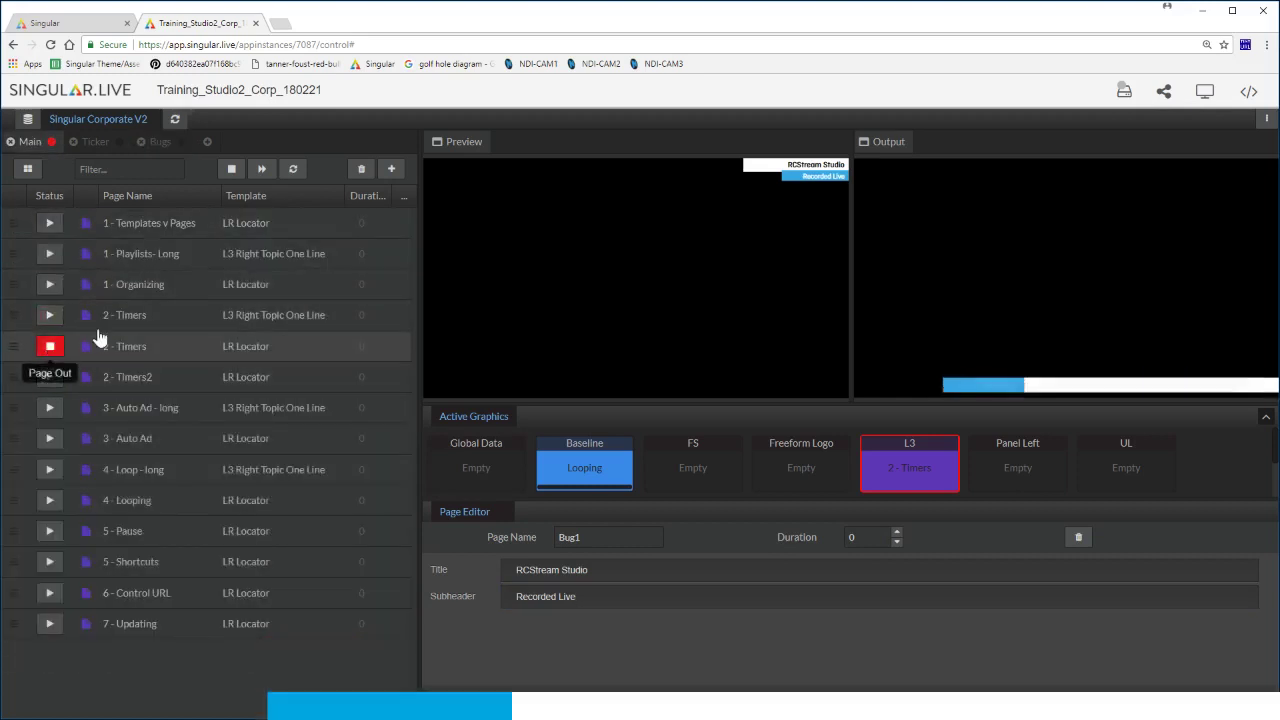
click(158, 142)
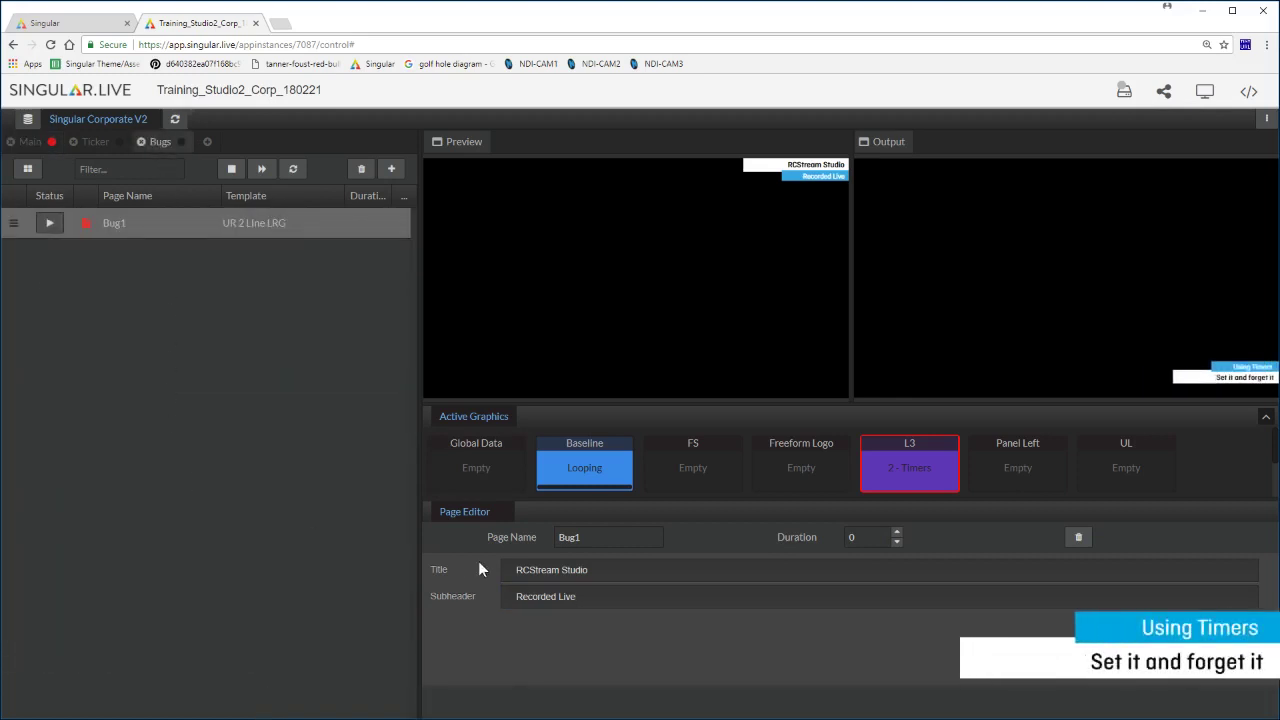
- Give Bug1 a 5-second duration and put it on air
click(866, 537)
text(5)
click(290, 403)
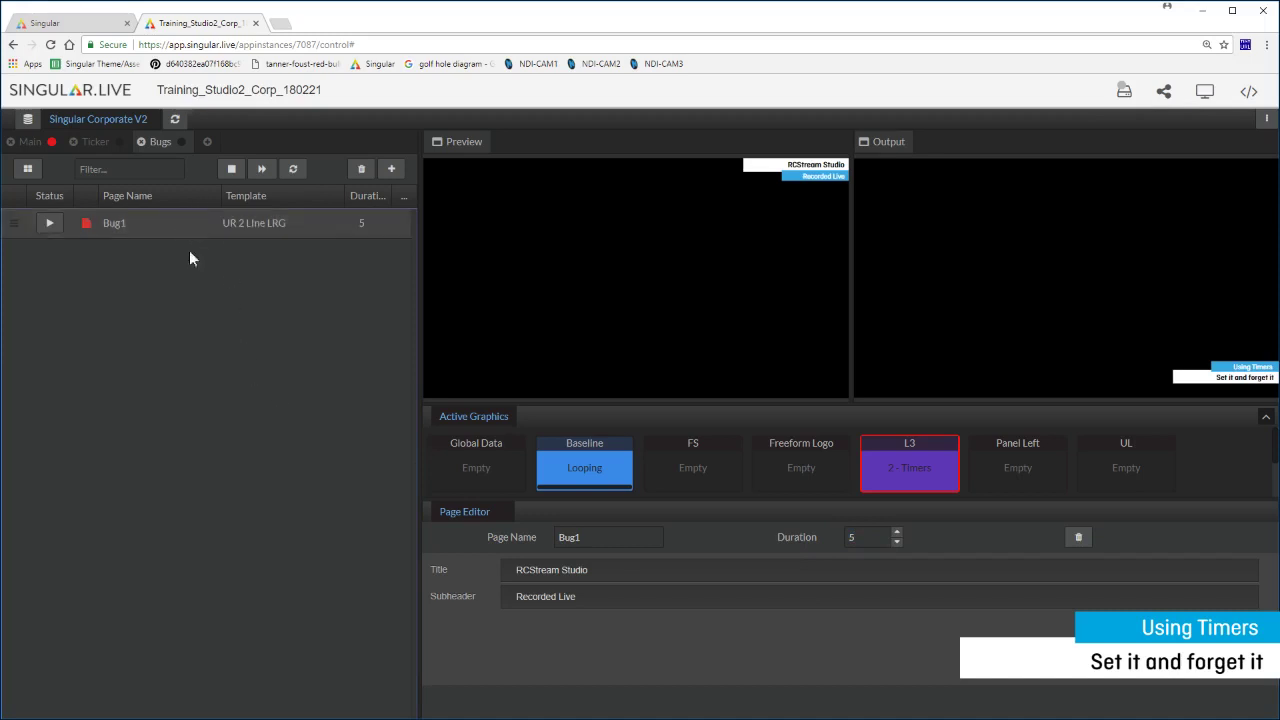
click(50, 226)
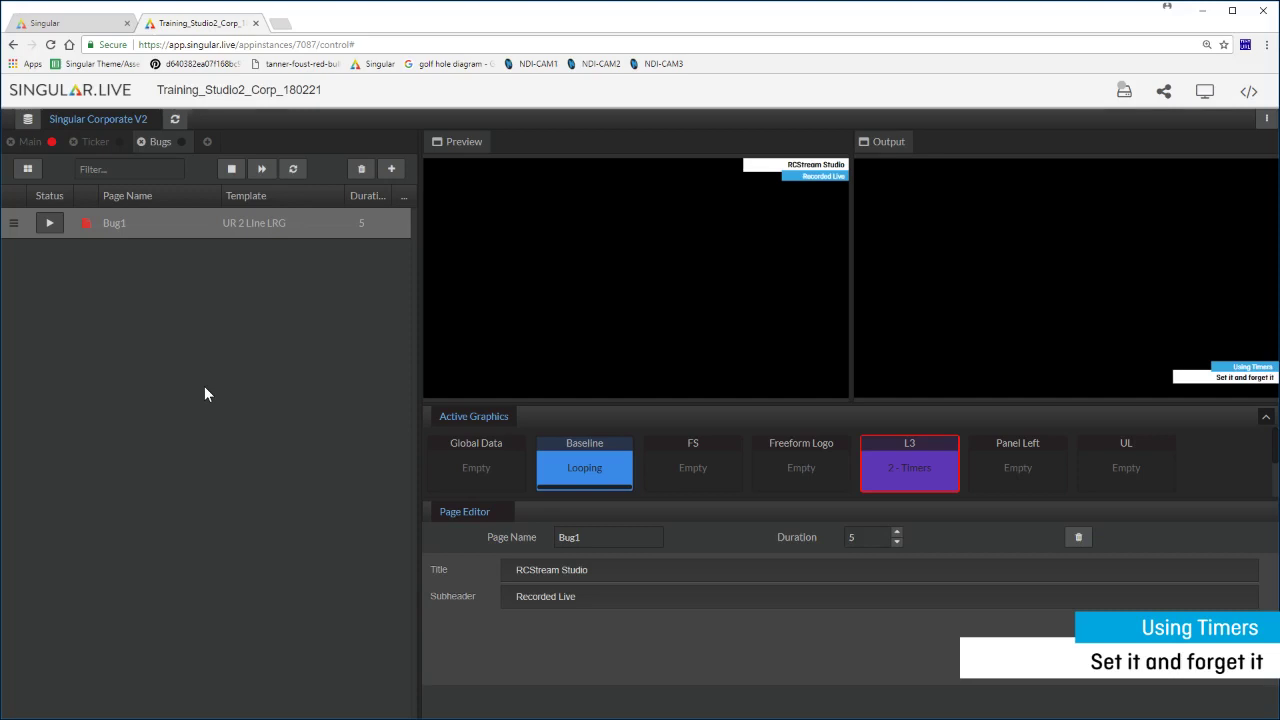
- Put 2 - Timers2 on air from Main, then play Bug1 again in Bugs
click(30, 142)
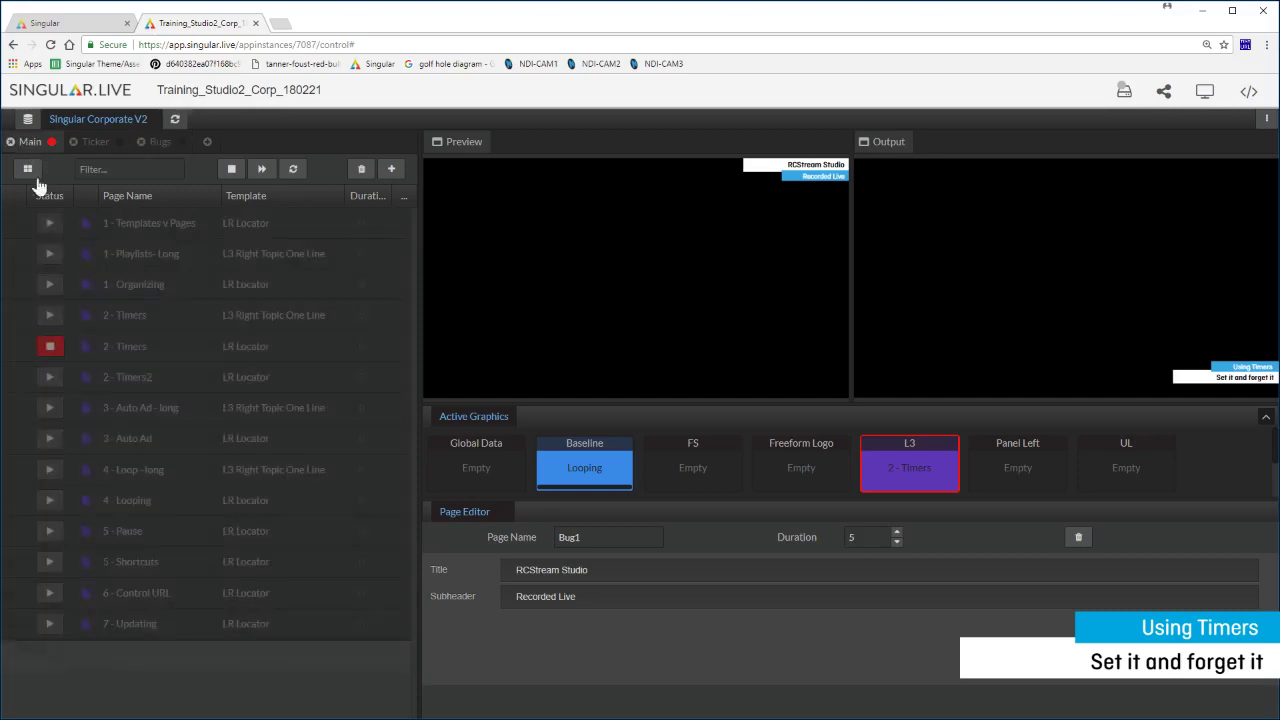
click(175, 385)
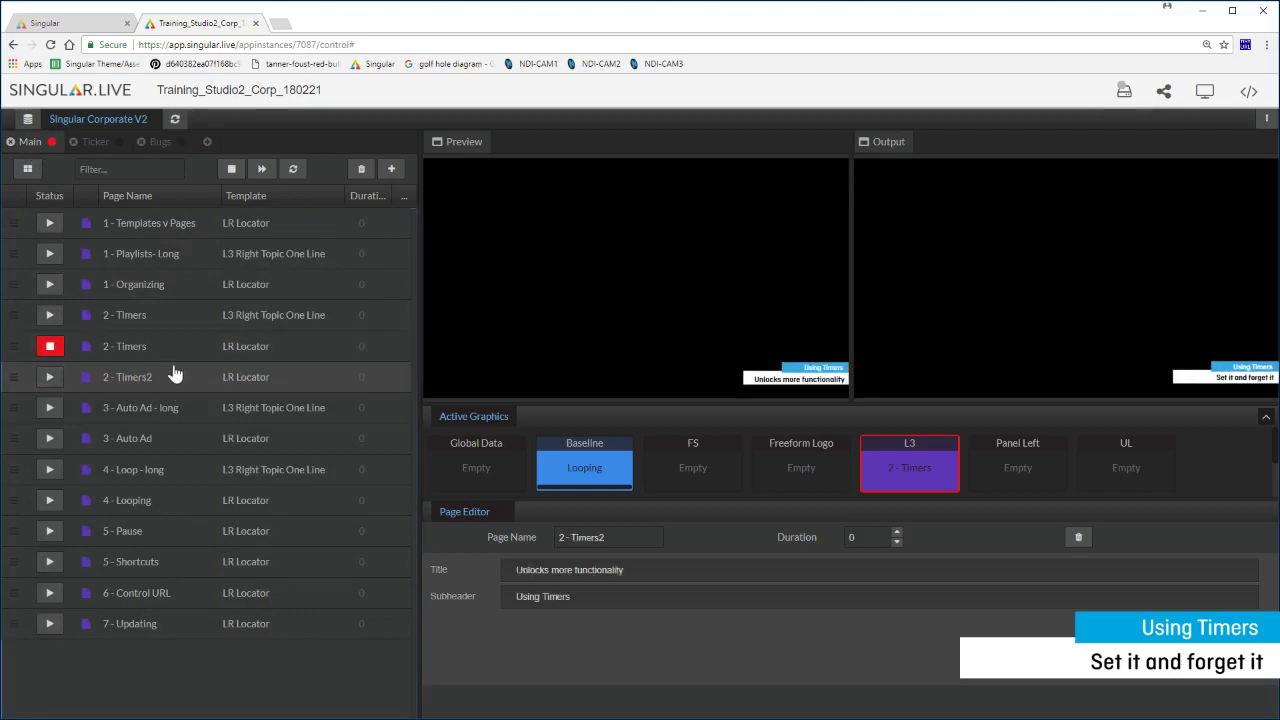
click(50, 378)
click(151, 146)
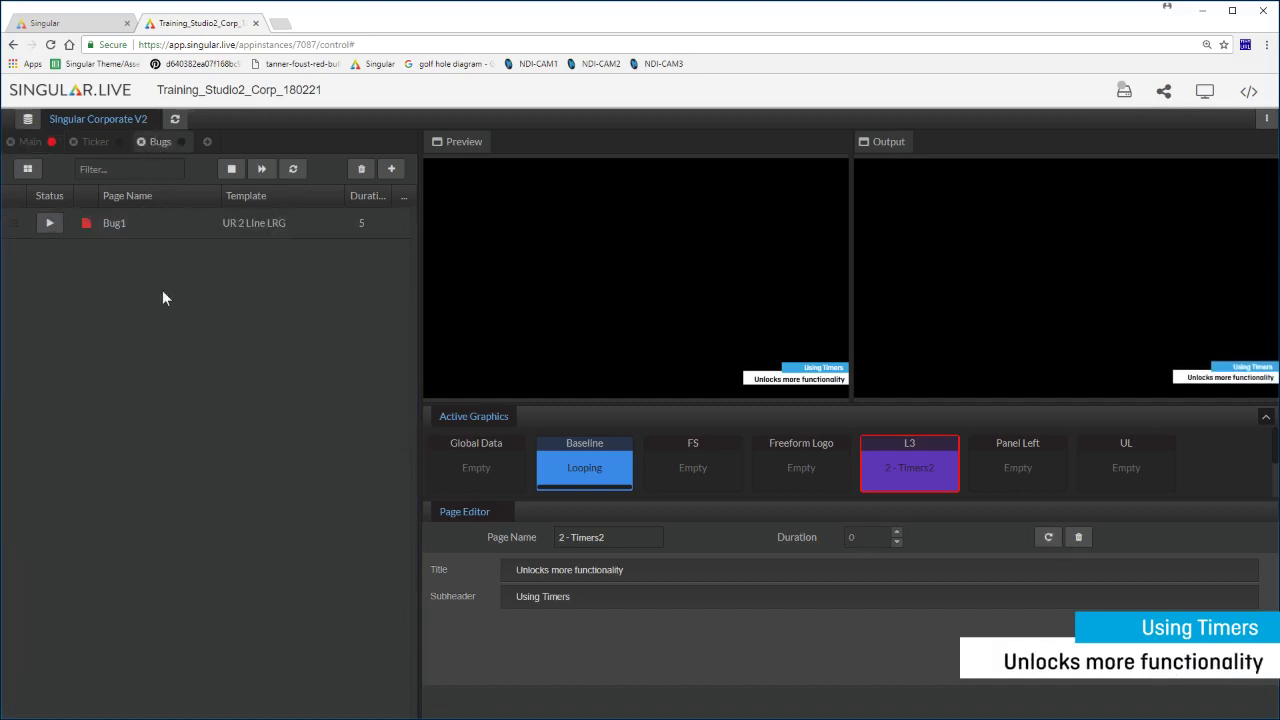
click(50, 223)
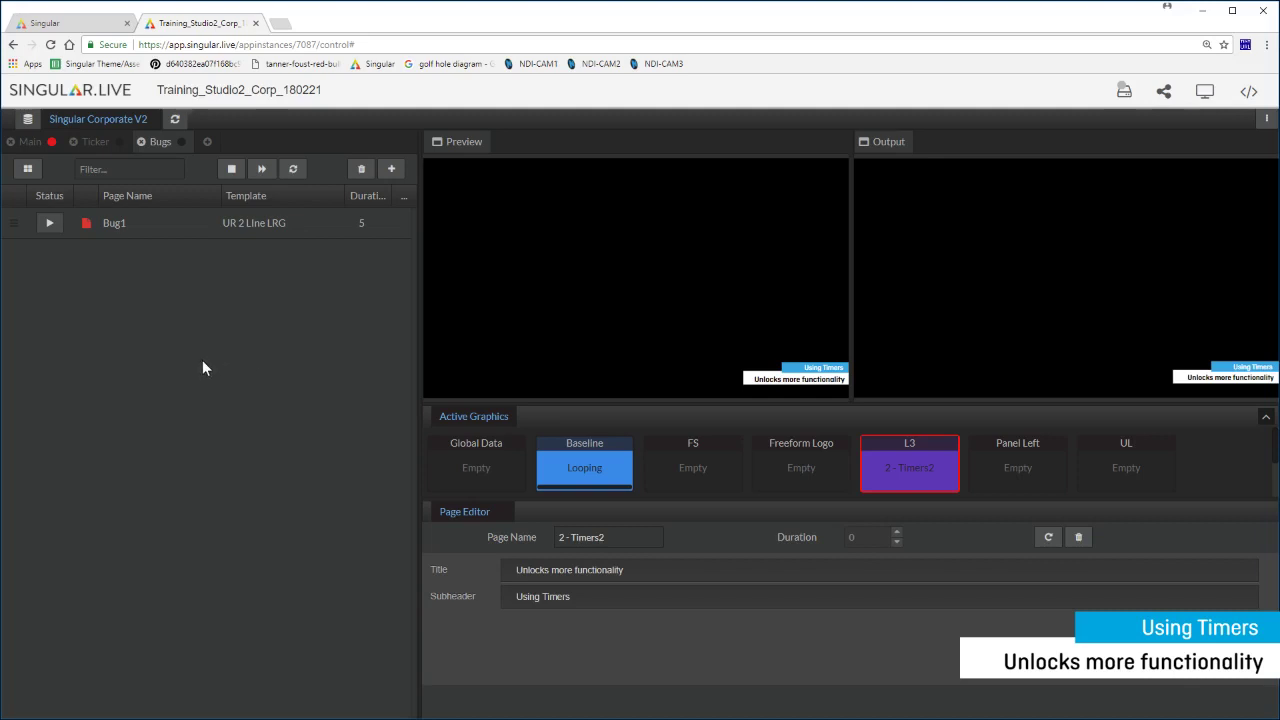
- Play 3 - Auto Ad - long from Main, replacing 'Using Timers', then switch back to Bugs
click(32, 142)
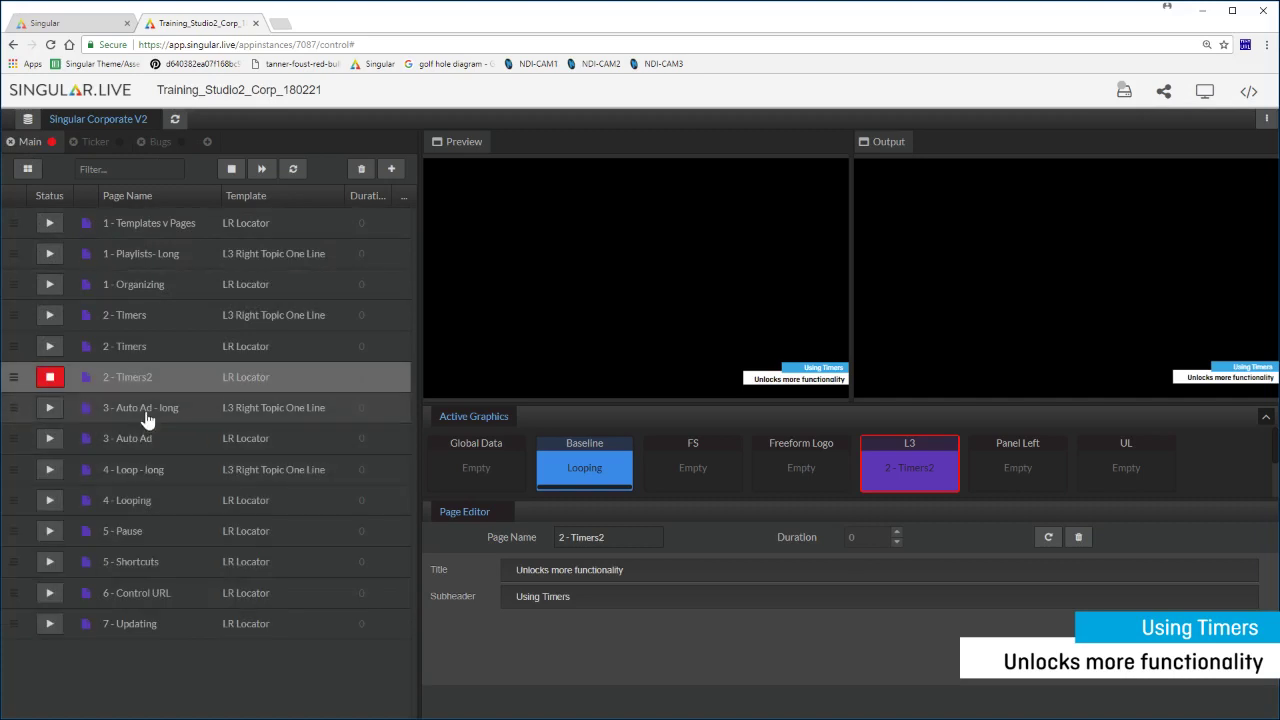
click(203, 410)
click(49, 407)
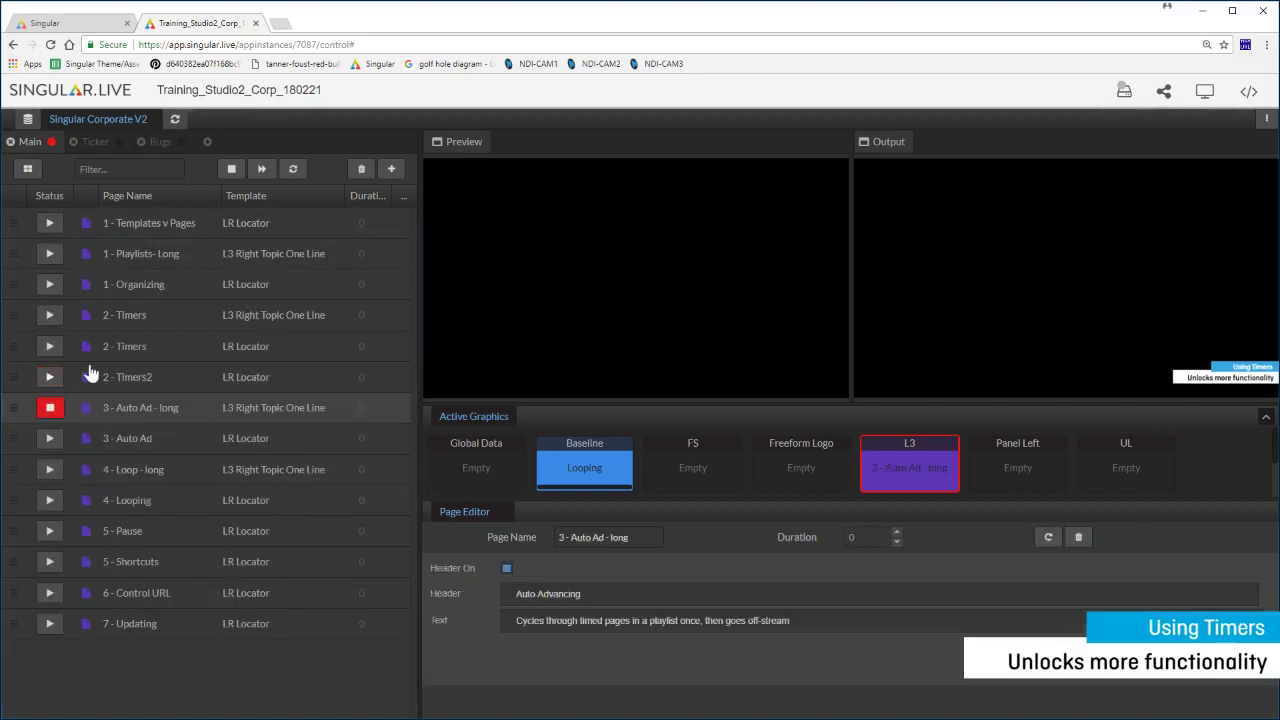
click(160, 142)
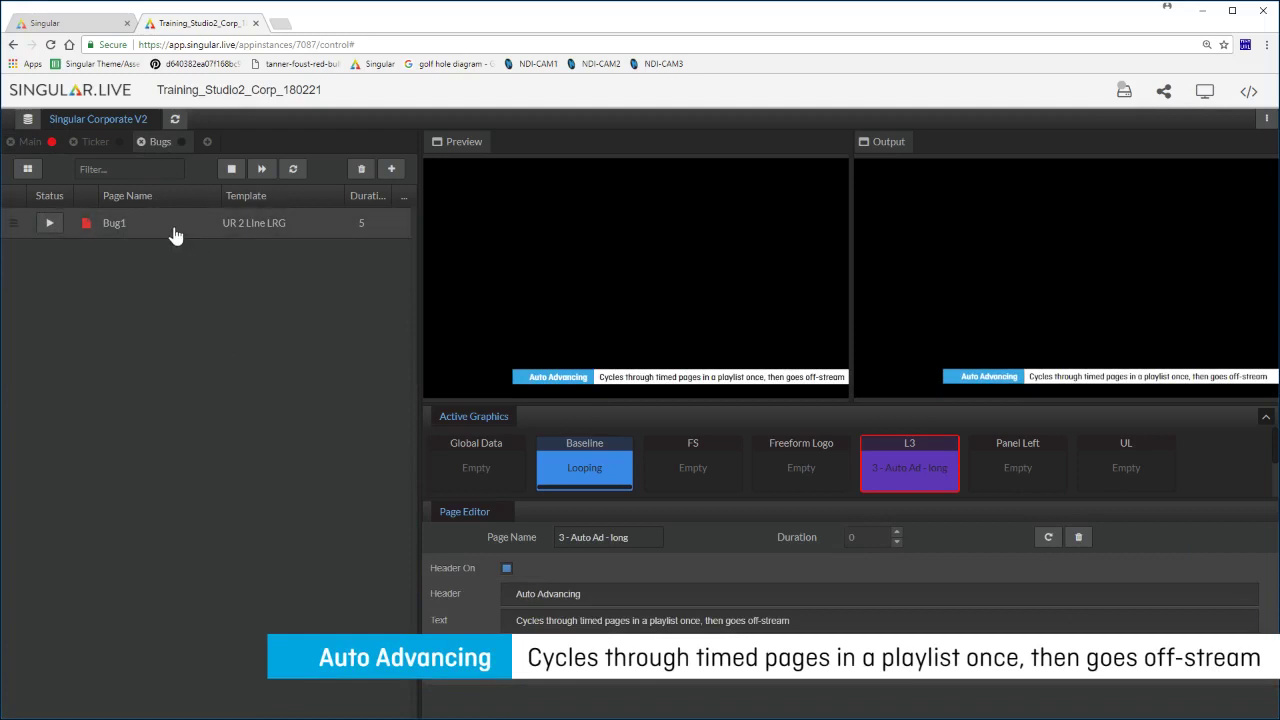
- Duplicate Bug1 as 'Bug2' and set its title to 'Burbank, CA'
right_click(174, 228)
click(262, 280)
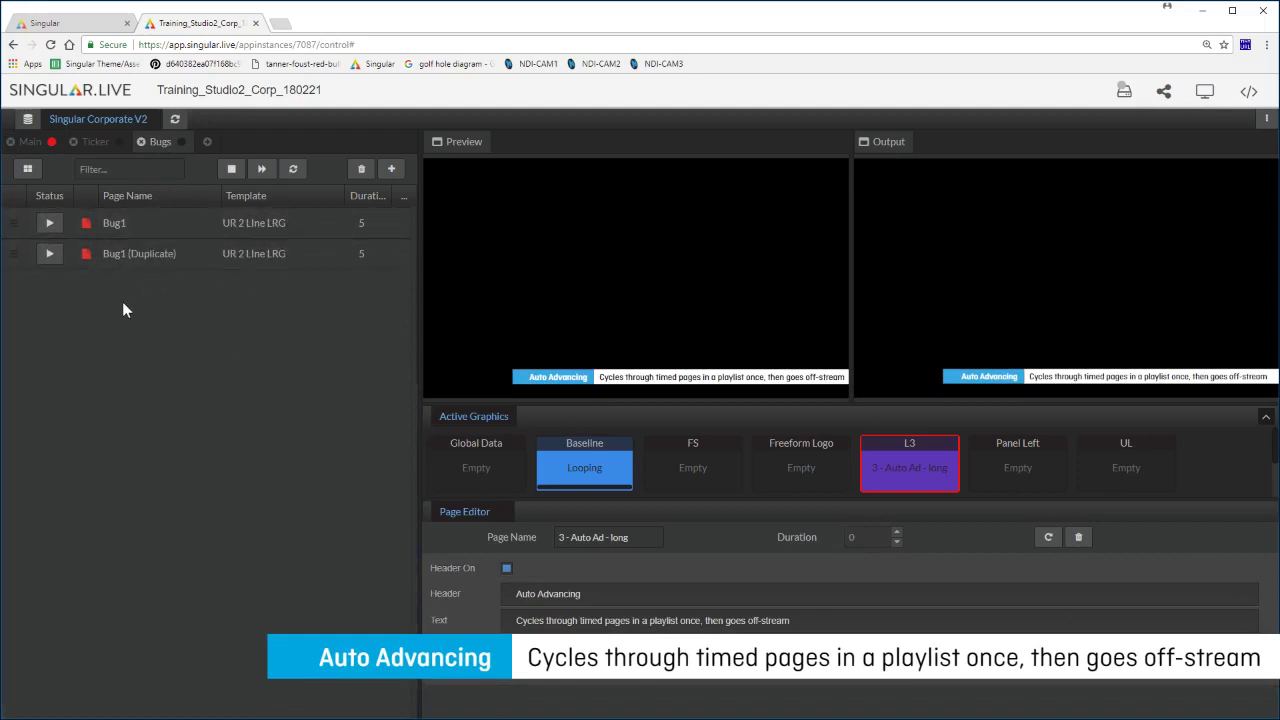
click(190, 258)
click(557, 538)
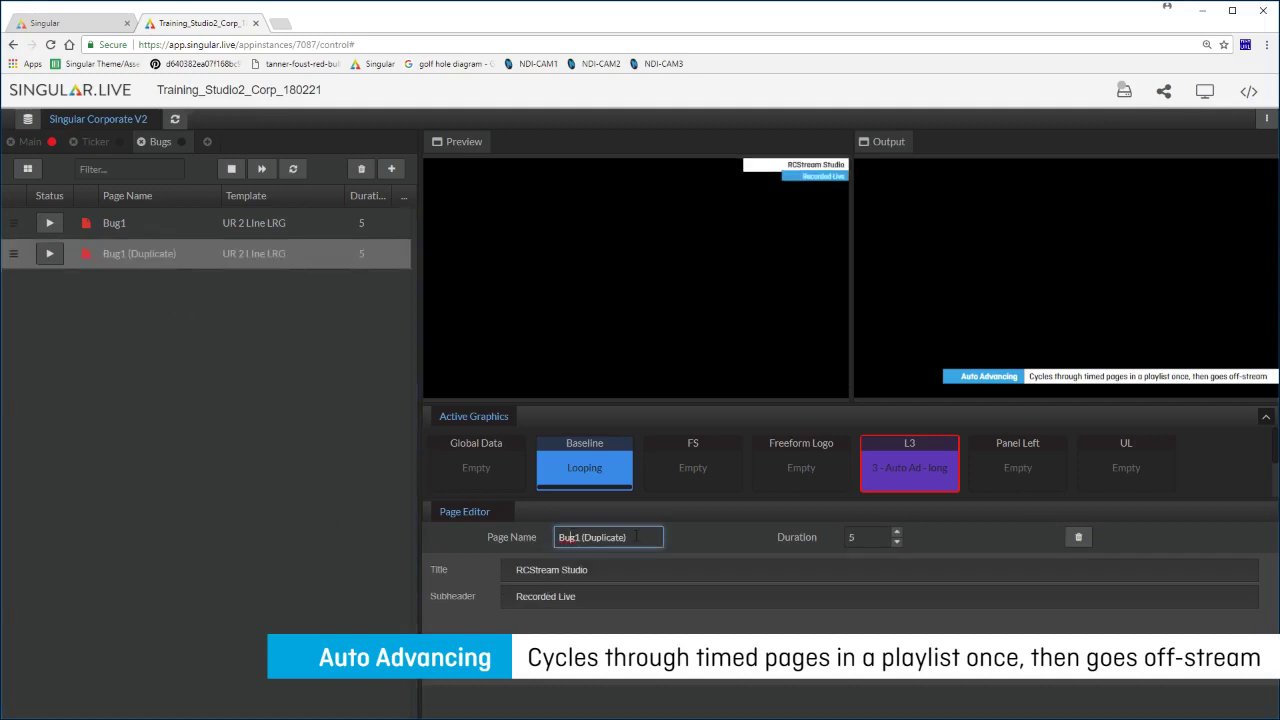
drag(628, 538, 596, 538)
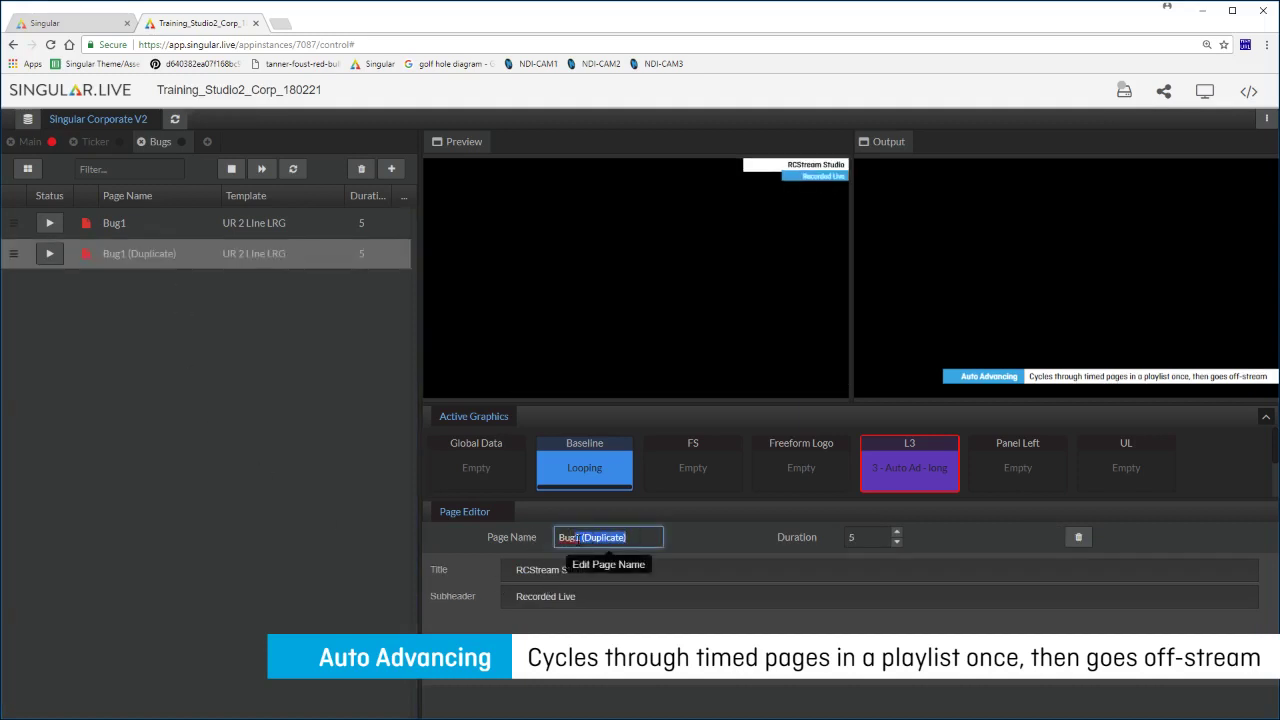
text(2)
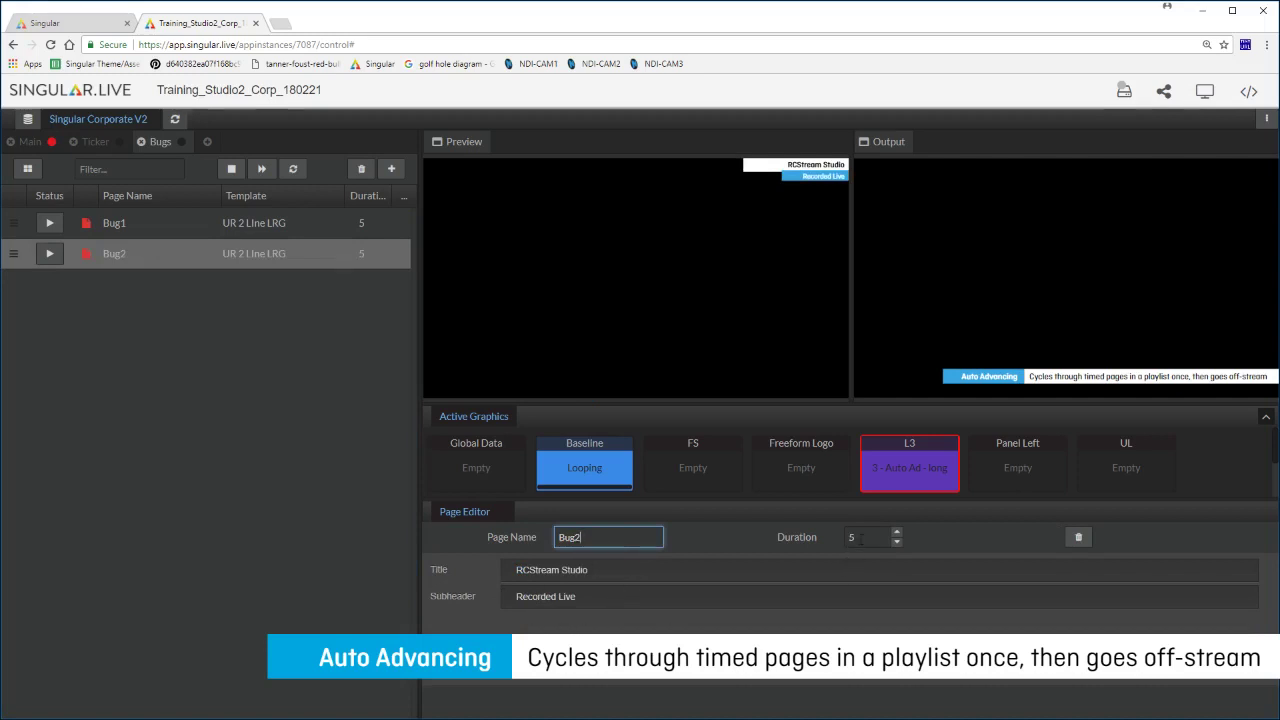
click(608, 570)
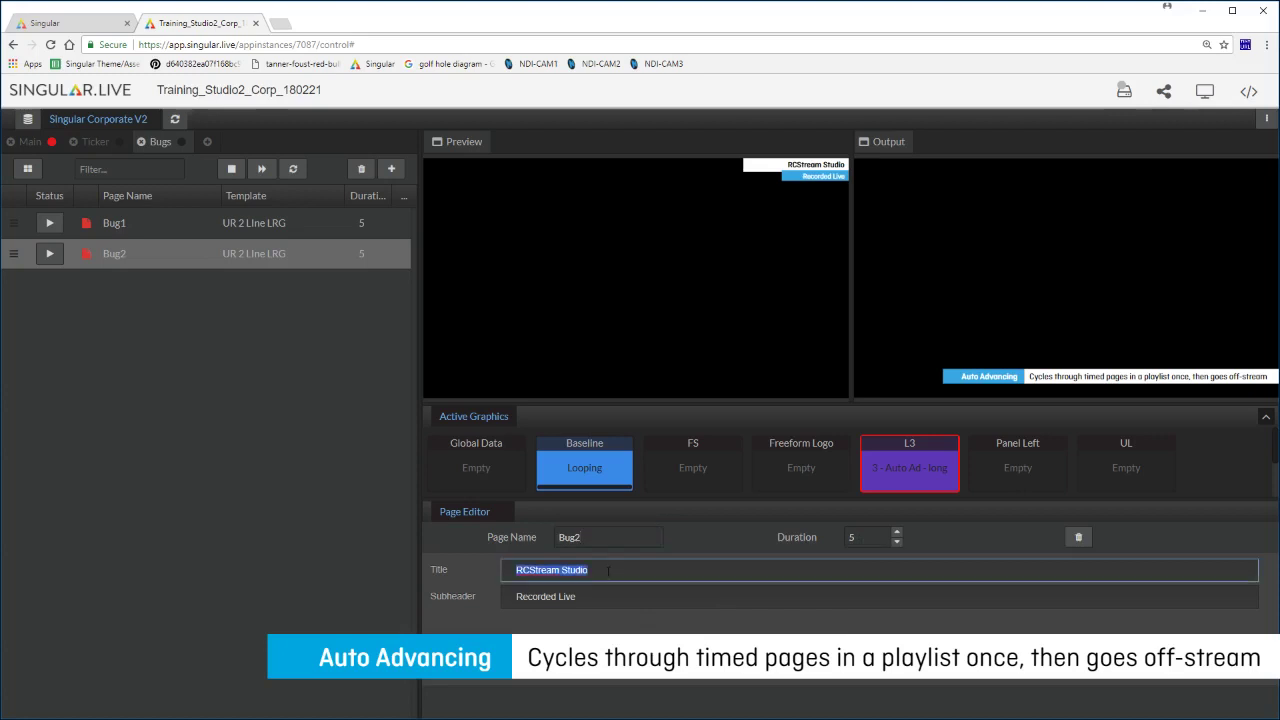
text(Burbank, CA)
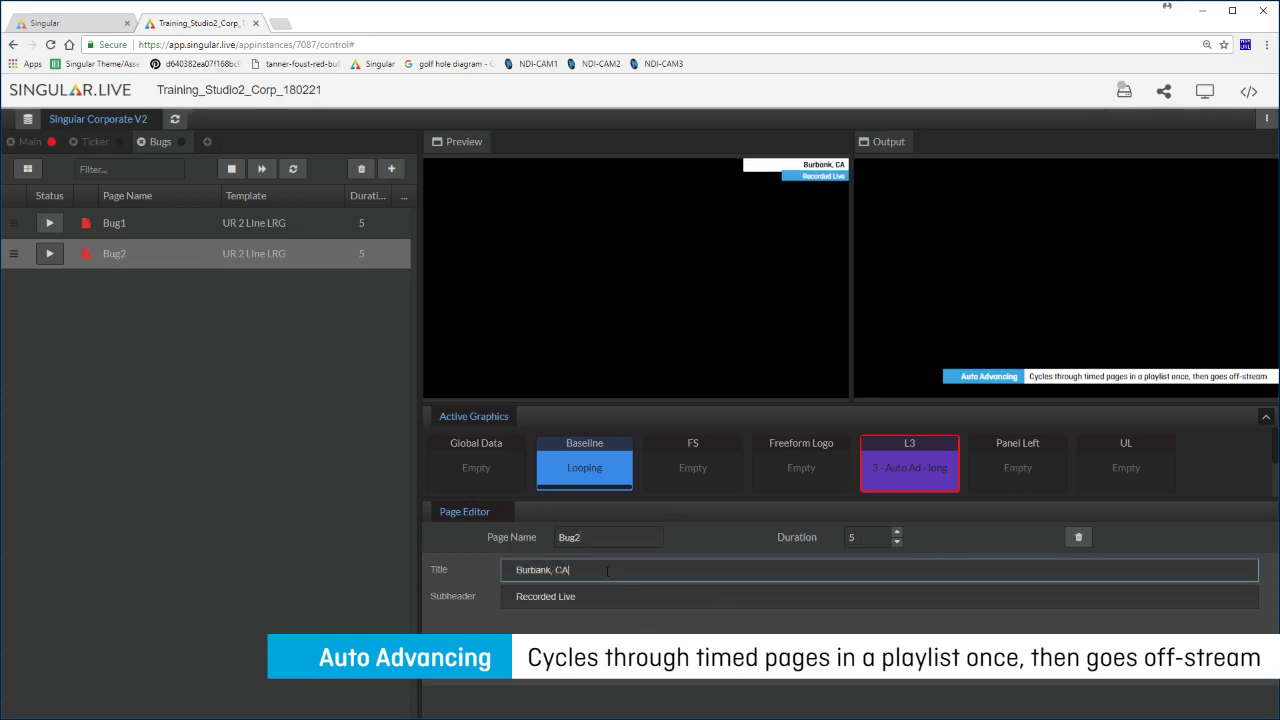
- Duplicate Bug2 as 'Bug3' and set its title to 'Studio Tools'
right_click(168, 256)
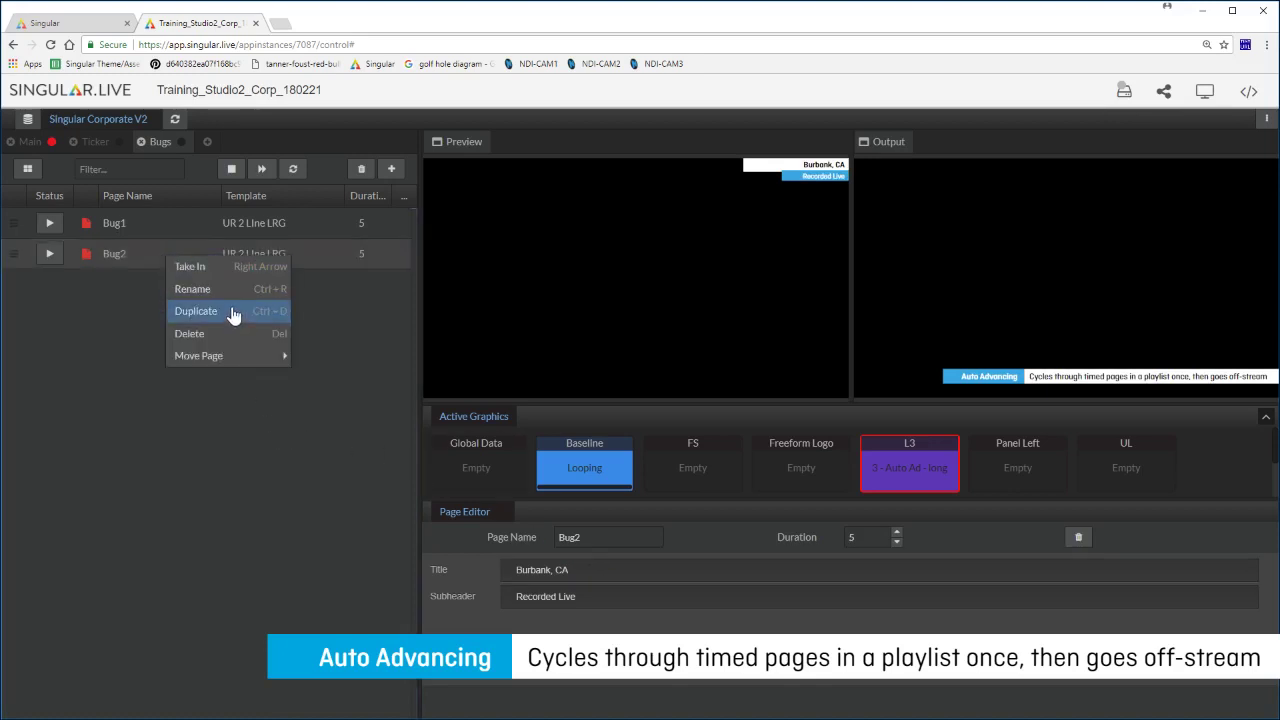
click(193, 311)
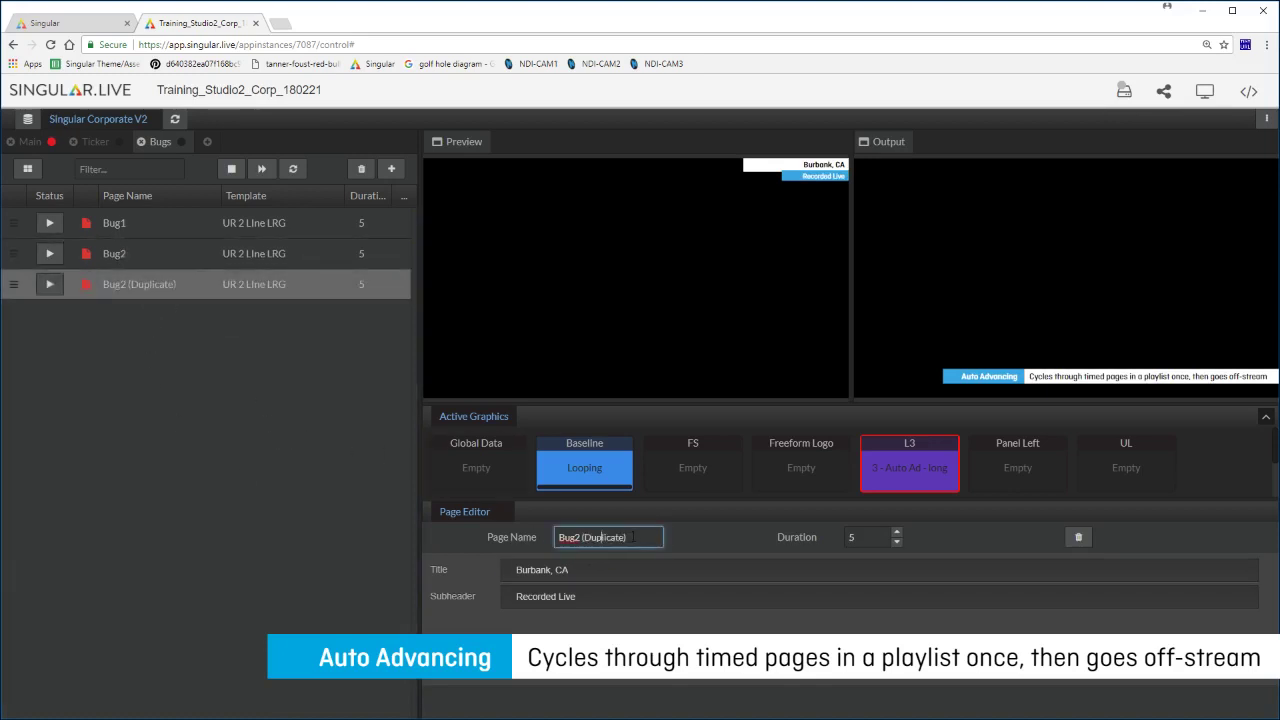
drag(627, 538, 582, 538)
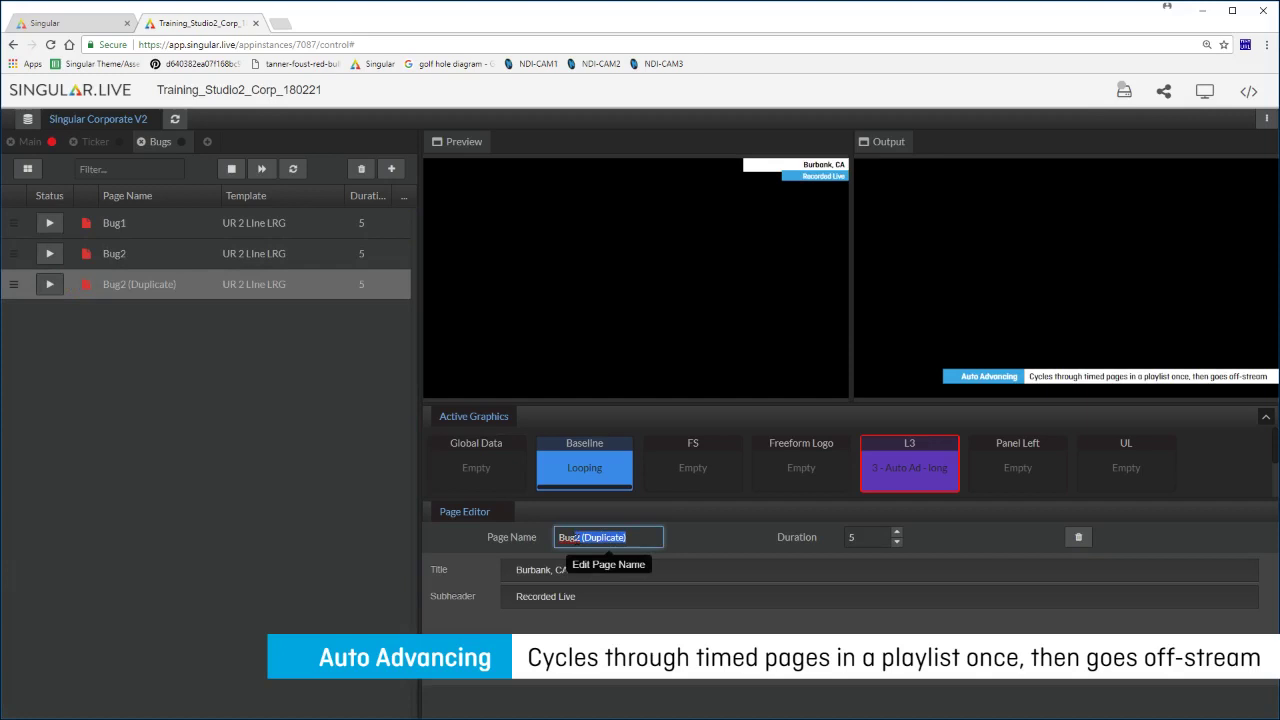
text(3)
key(Tab)
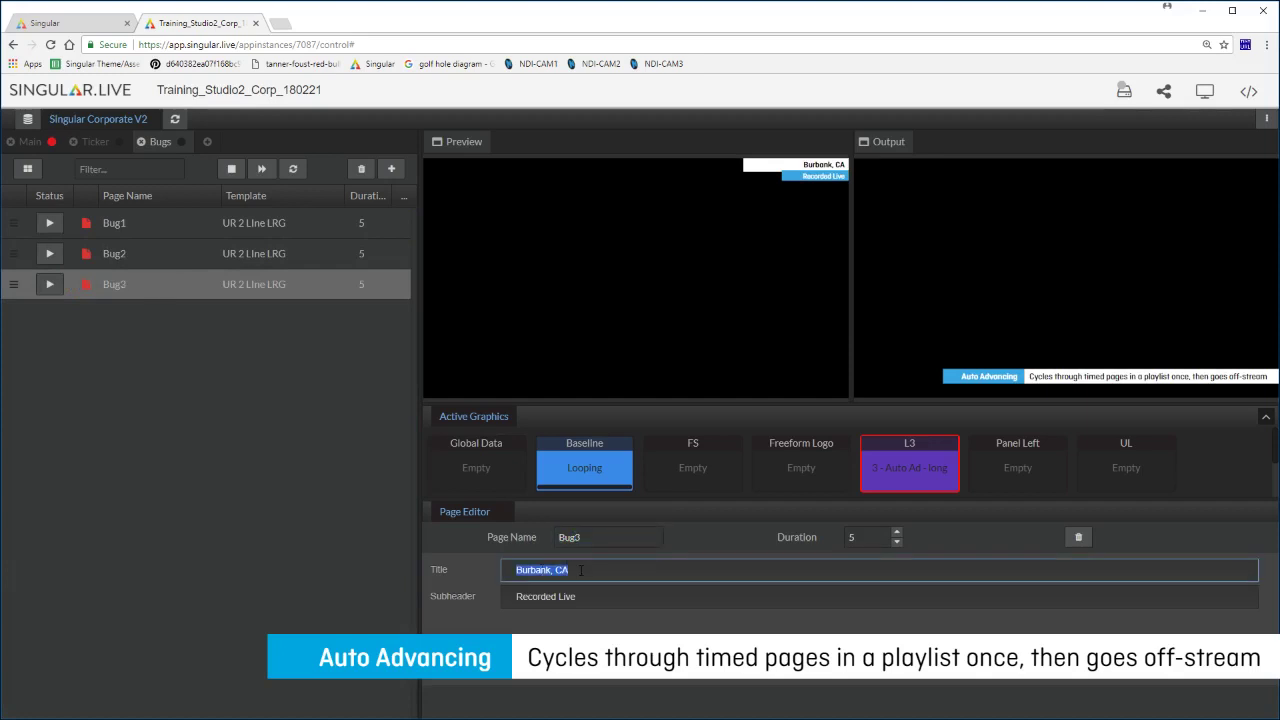
text(Studio Tools)
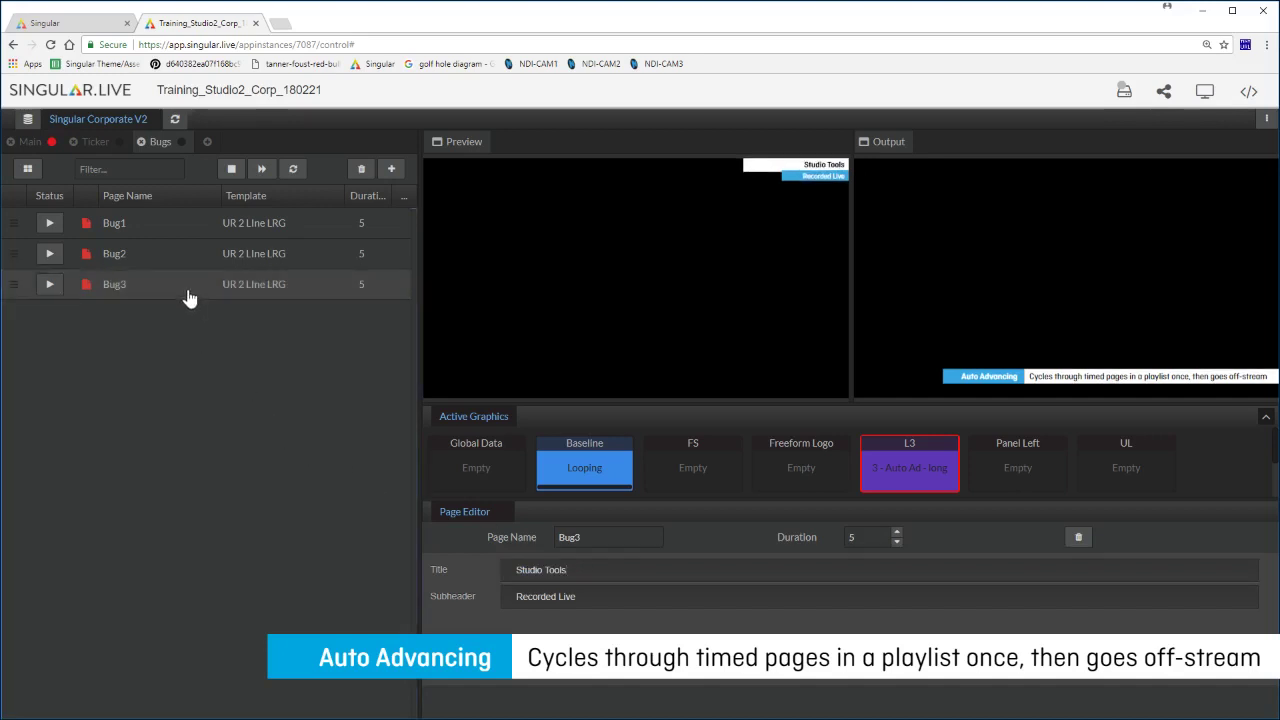
- Duplicate Bug3 as 'Bug4' and retitle it 'Timers & Loops'
right_click(189, 294)
click(240, 346)
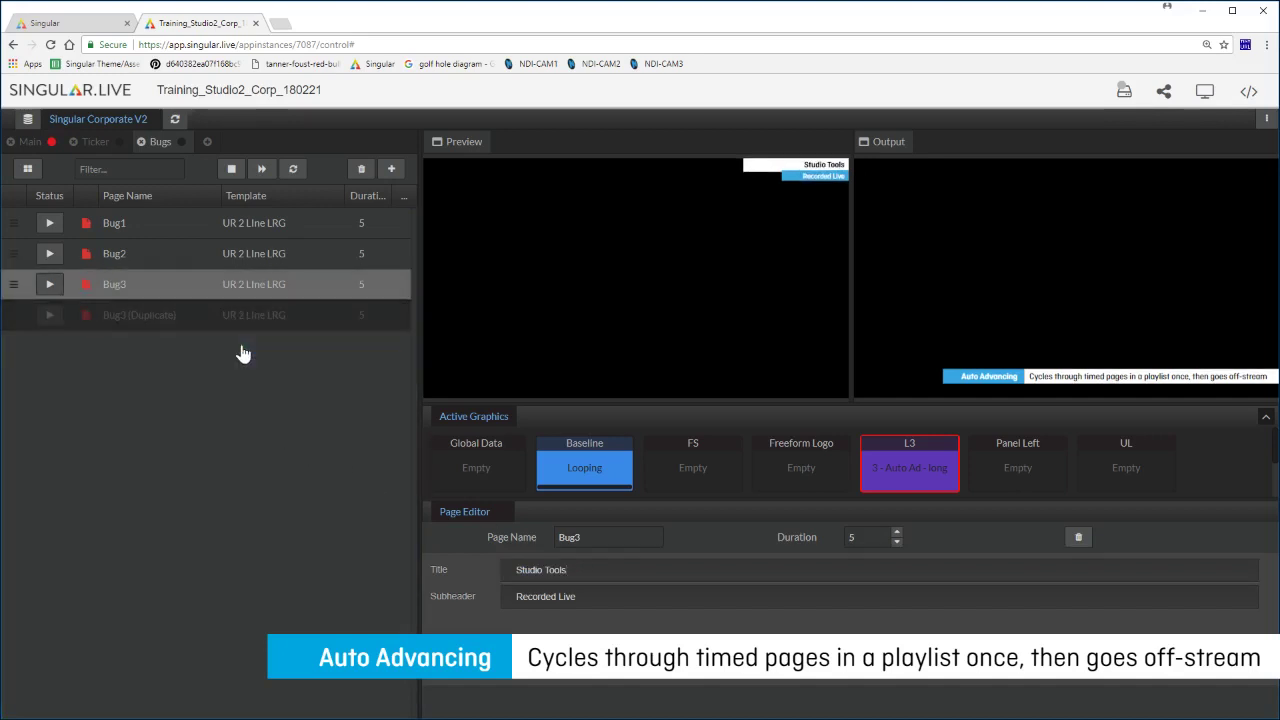
click(194, 317)
click(597, 540)
drag(627, 538, 584, 538)
text(4)
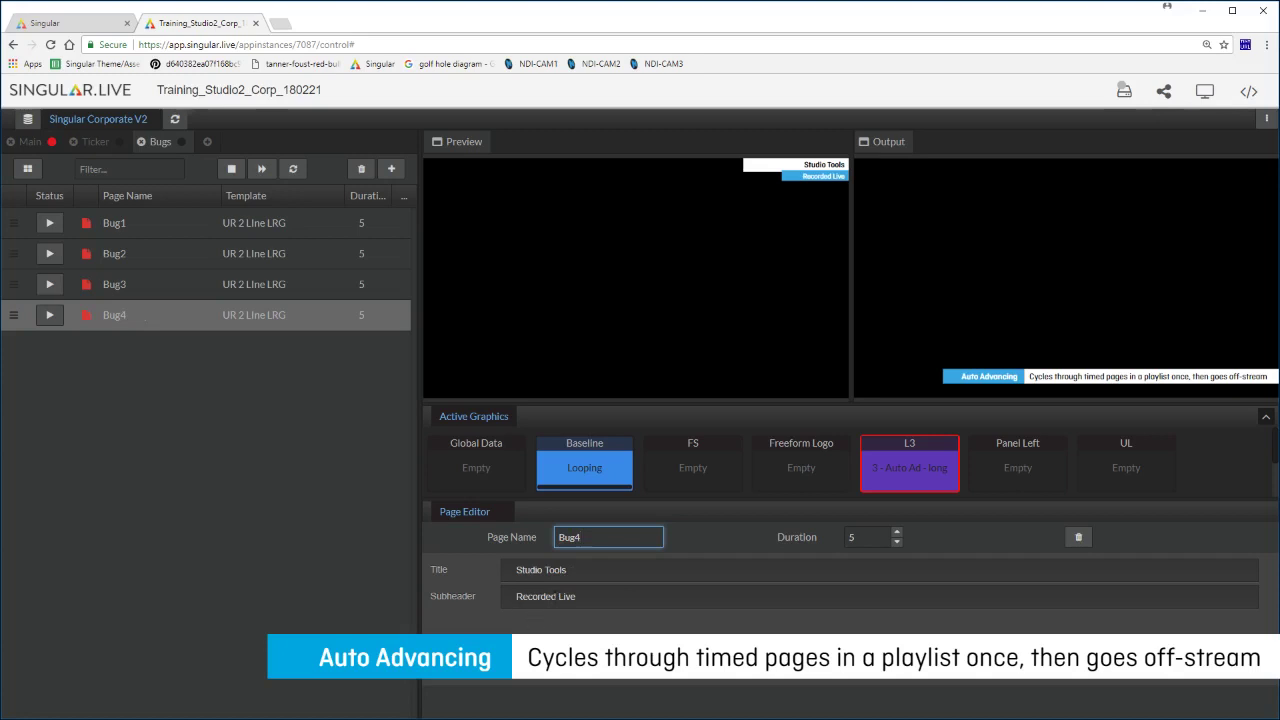
key(Tab)
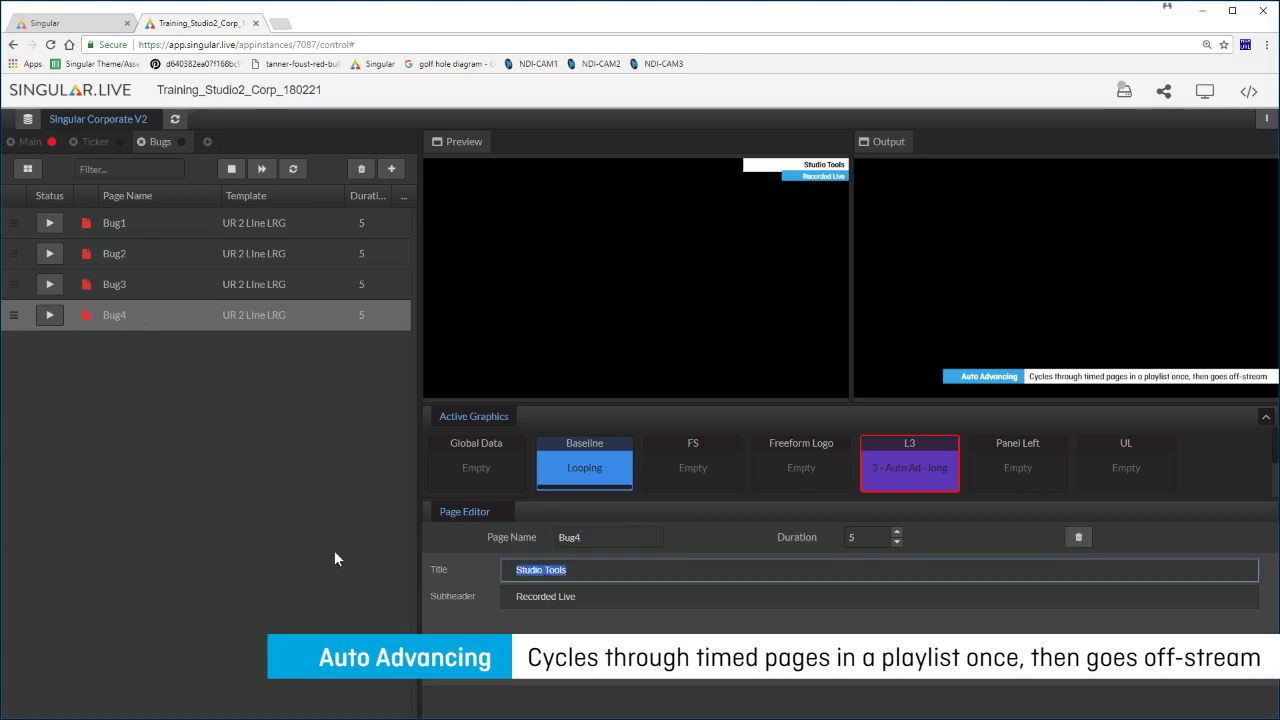
text(Timers)
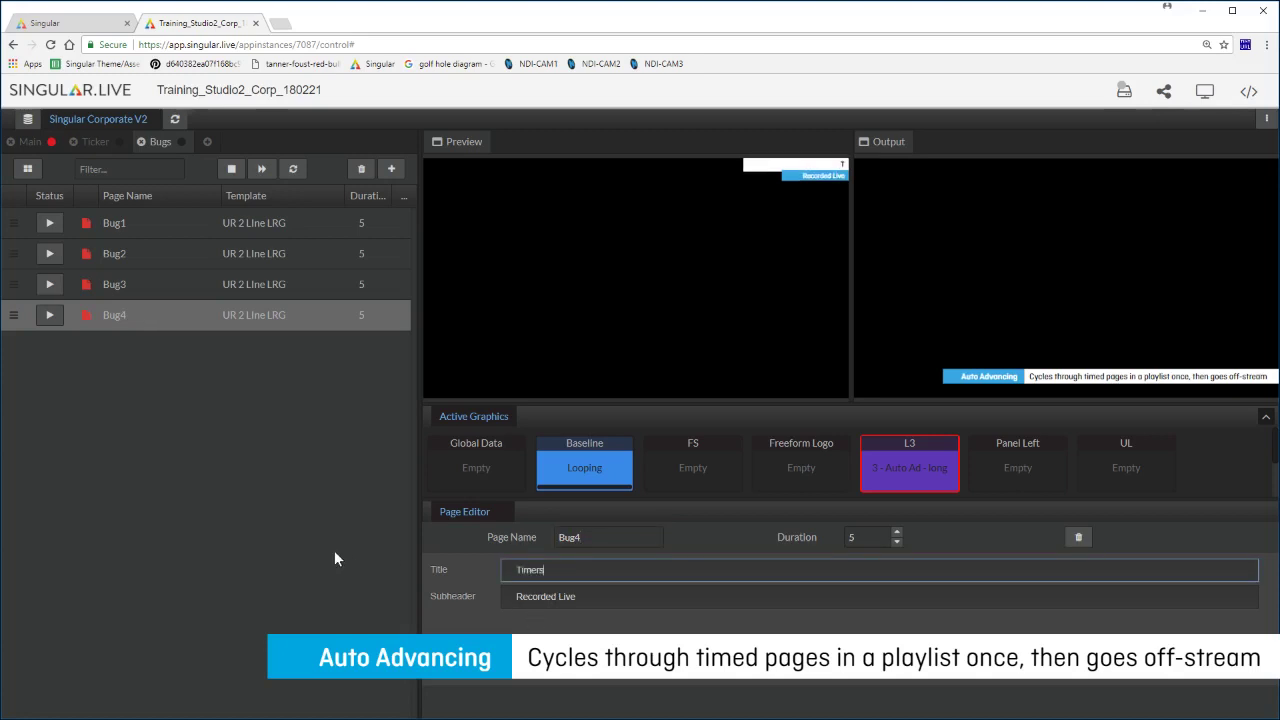
text( & Loops)
- Commit the 'Timers & Loops' title, turn on Auto Advance for Bugs, and play from Bug1
click(244, 392)
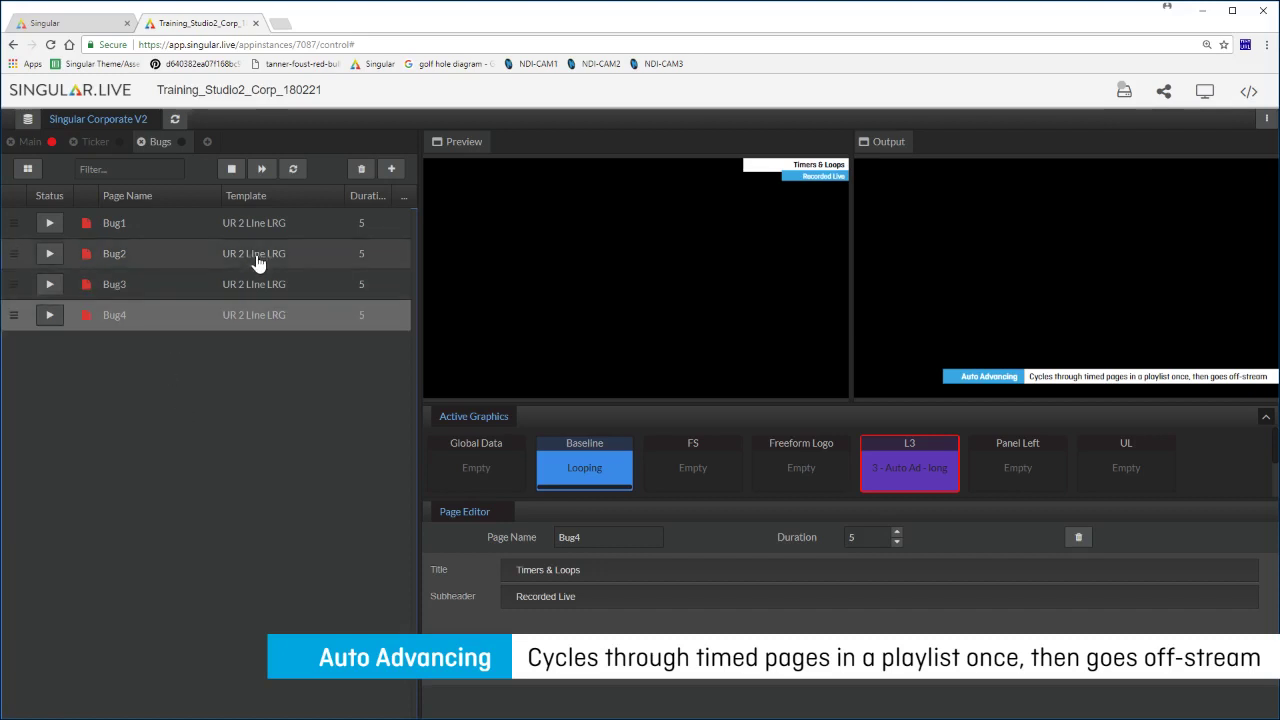
click(50, 226)
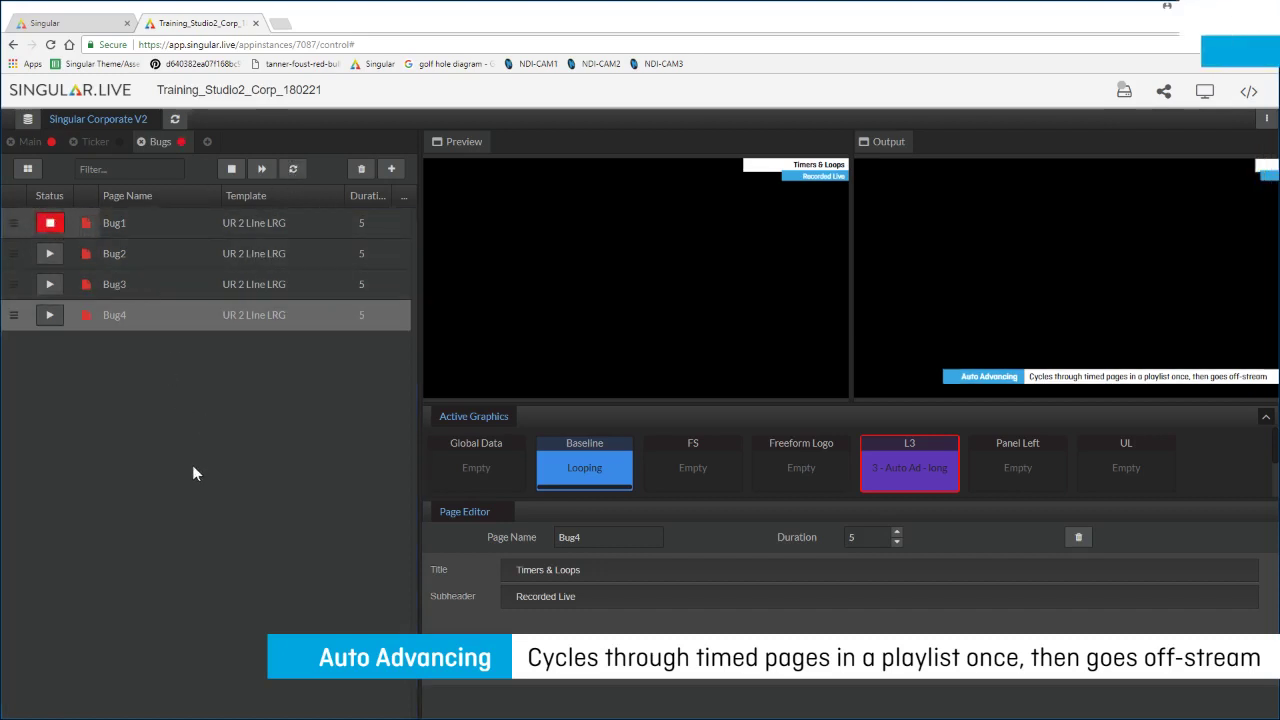
click(261, 170)
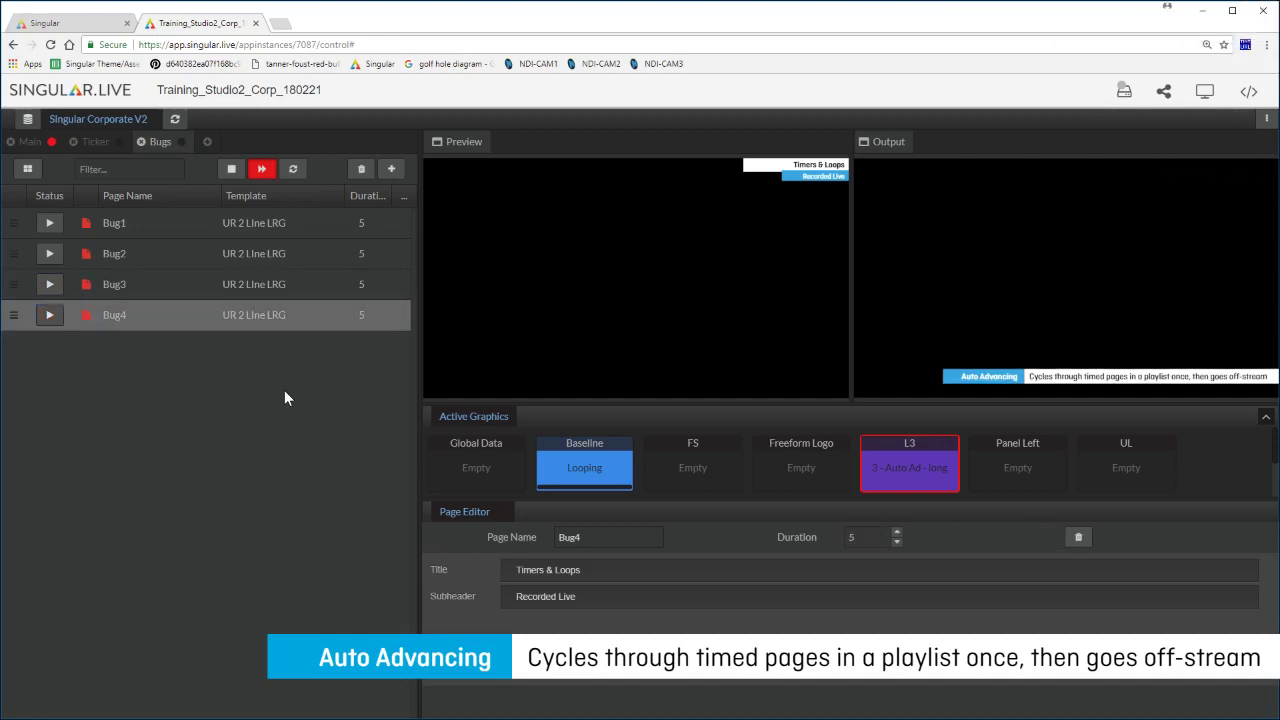
click(50, 223)
- Turn on Auto Advance for the Ticker playlist and start it from Tools 1
click(265, 175)
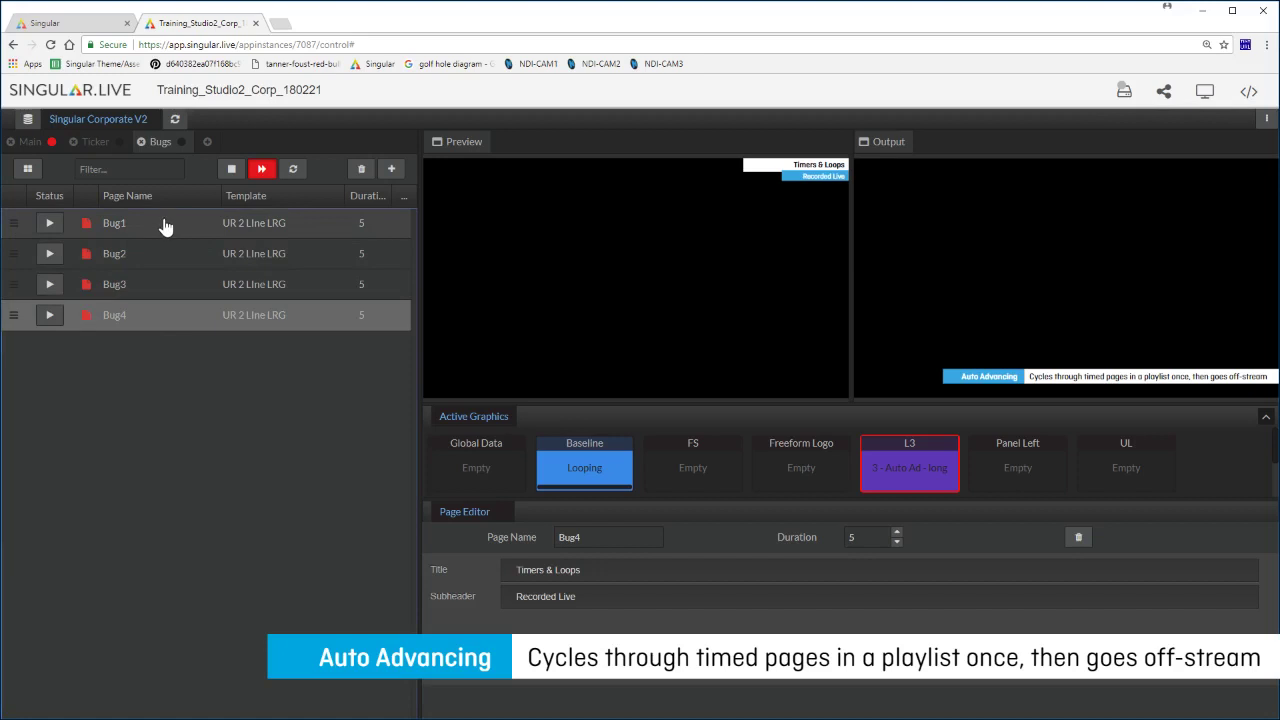
click(94, 139)
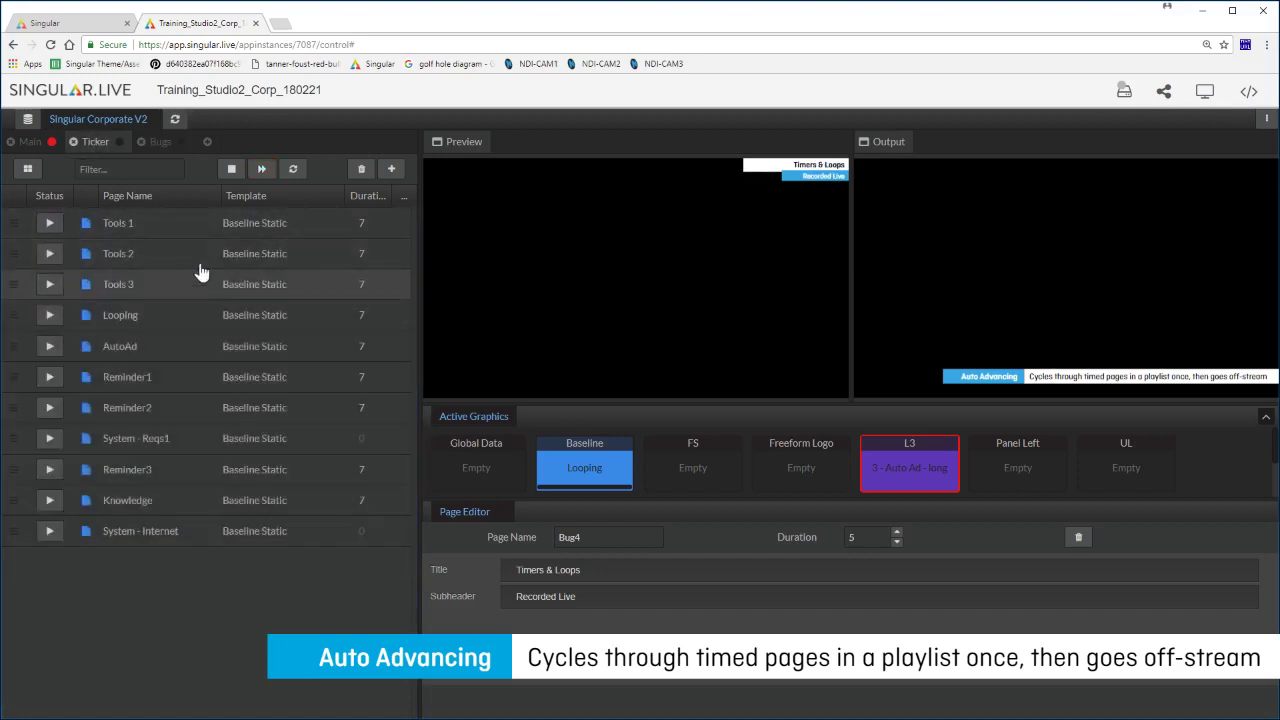
click(262, 170)
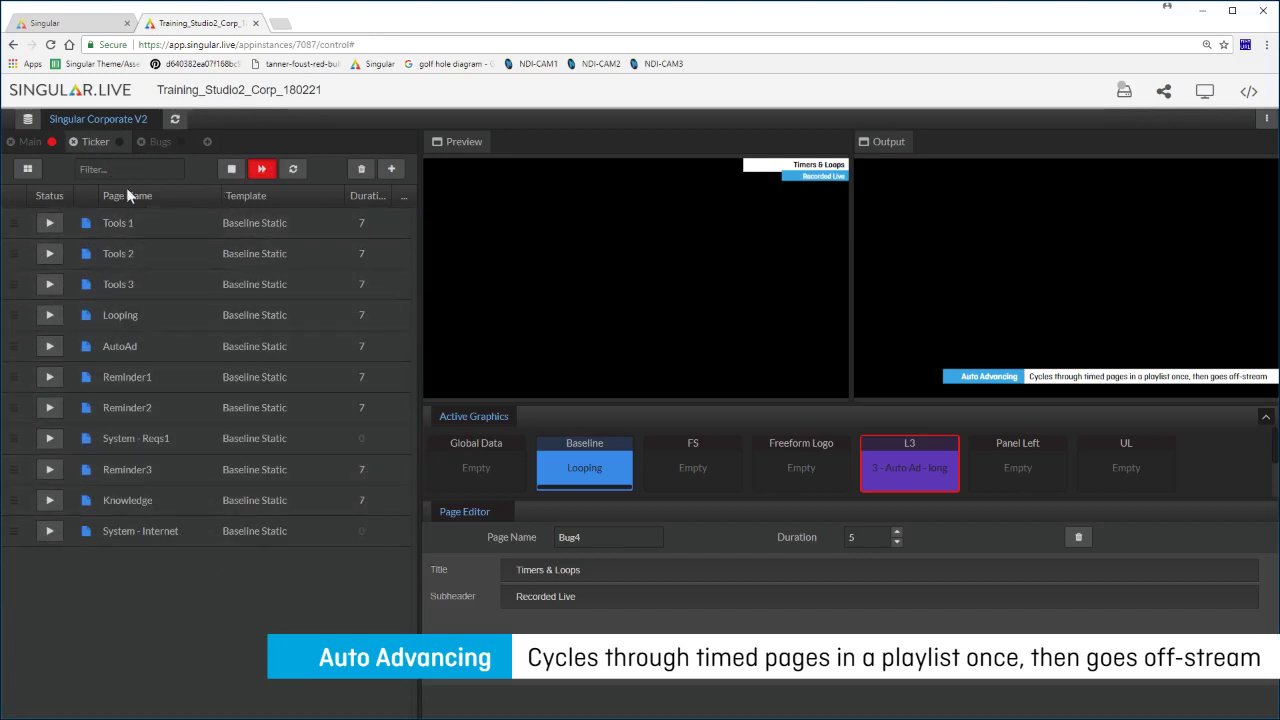
click(49, 223)
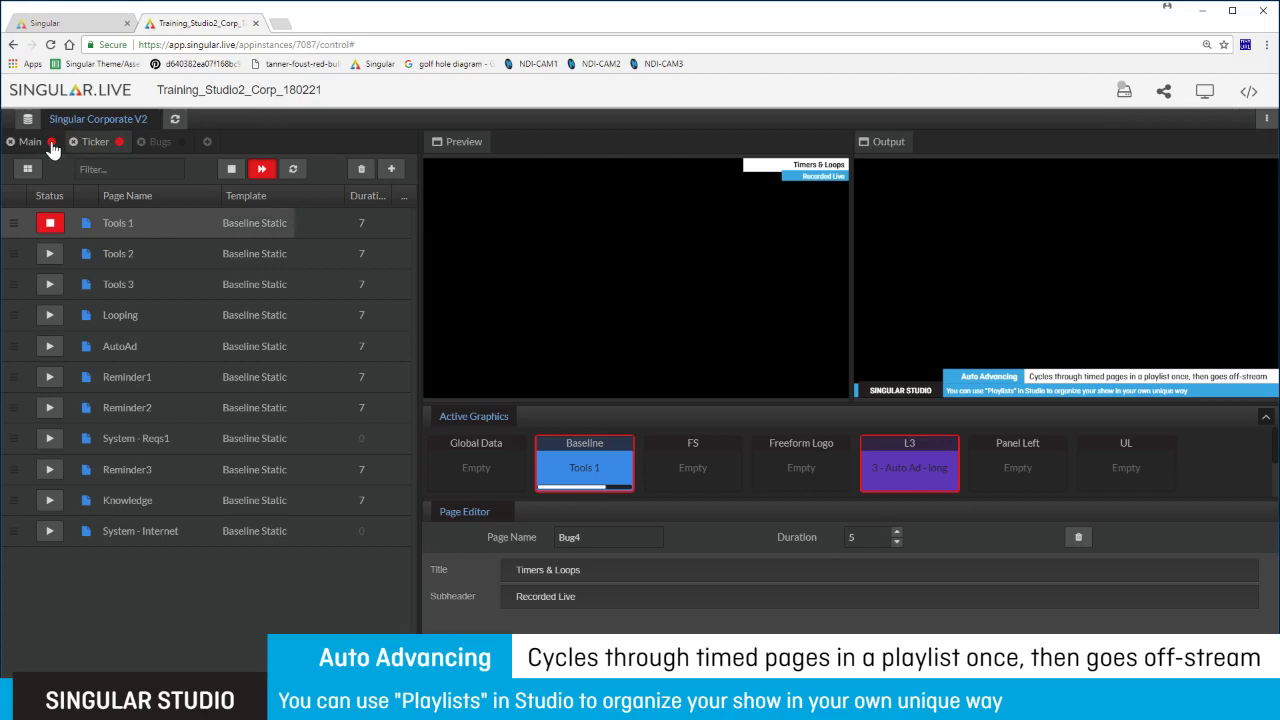
- Enable Loop on the Bugs playlist and start it from Bug1
click(162, 142)
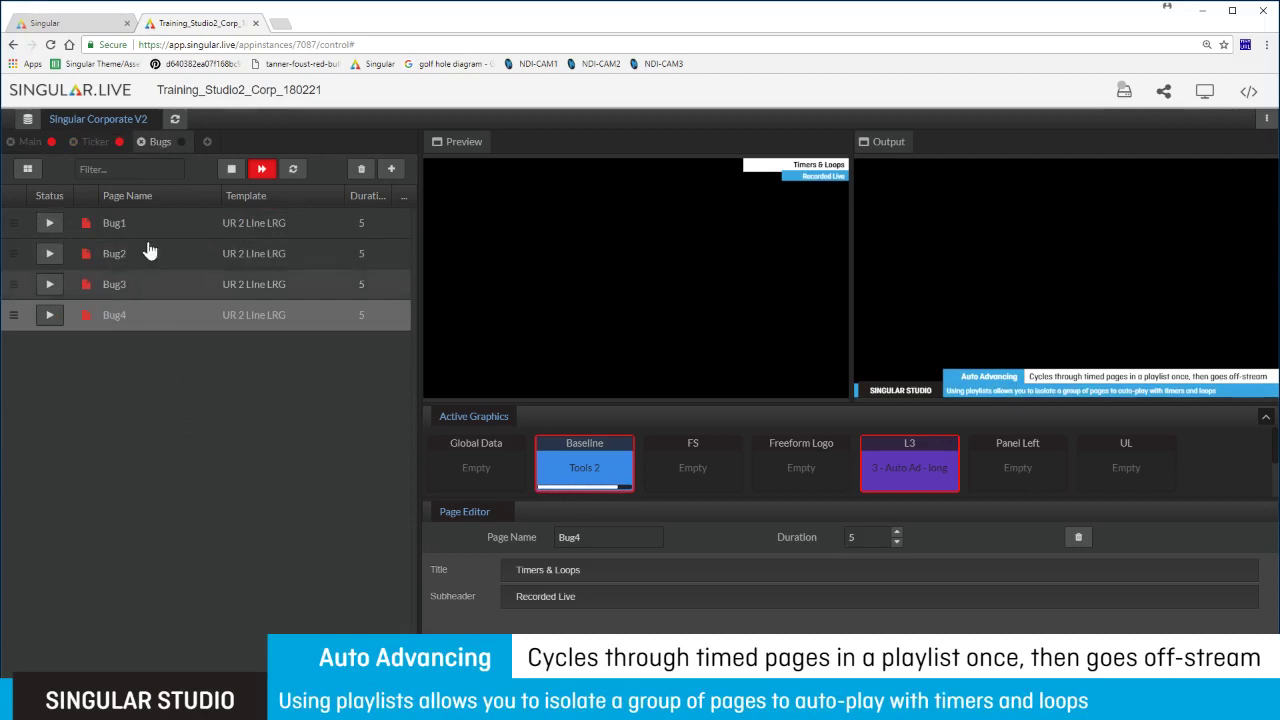
click(293, 172)
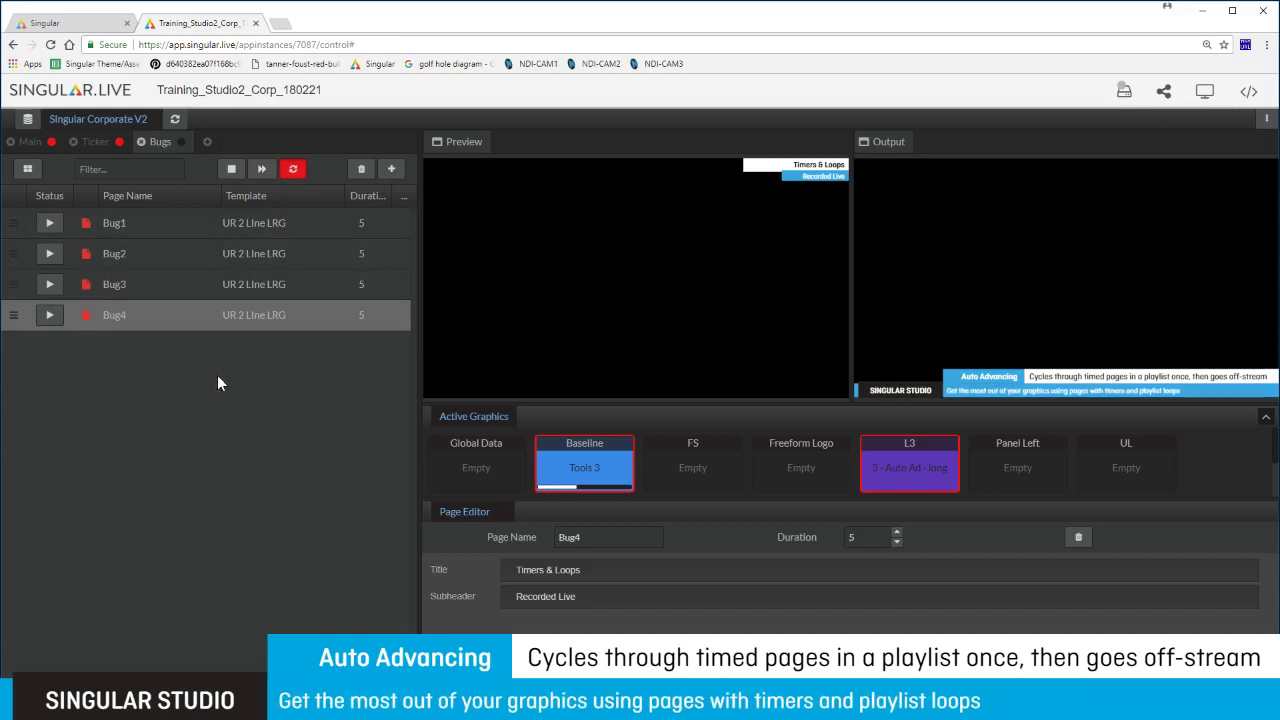
click(52, 228)
- On Main, air 4 - Loop - long briefly, take it out, then play 4 - Looping
click(24, 141)
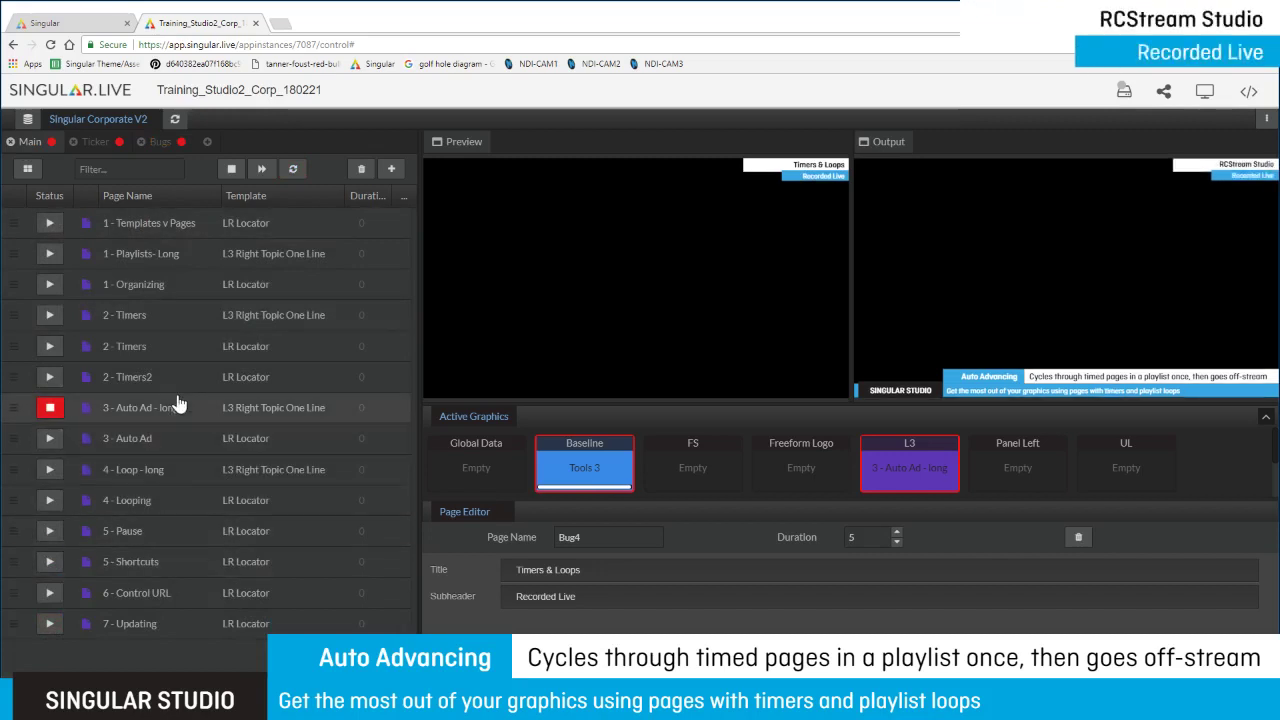
click(180, 407)
click(52, 469)
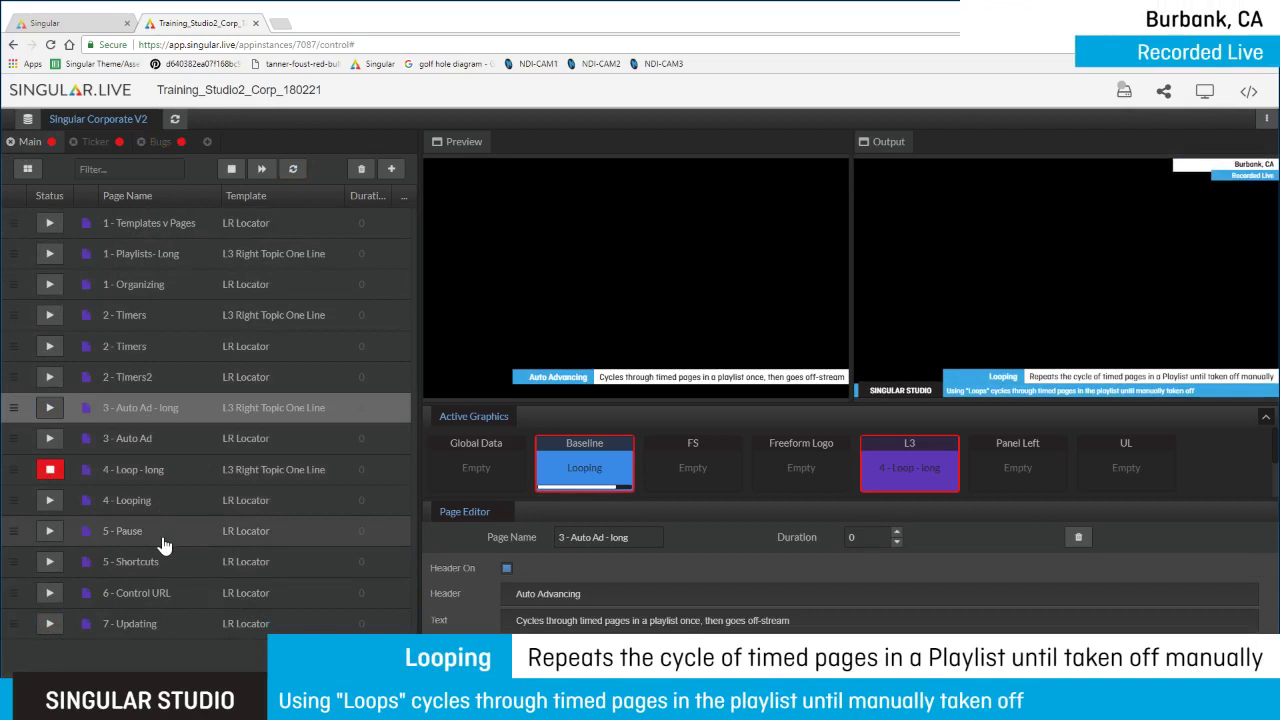
click(49, 471)
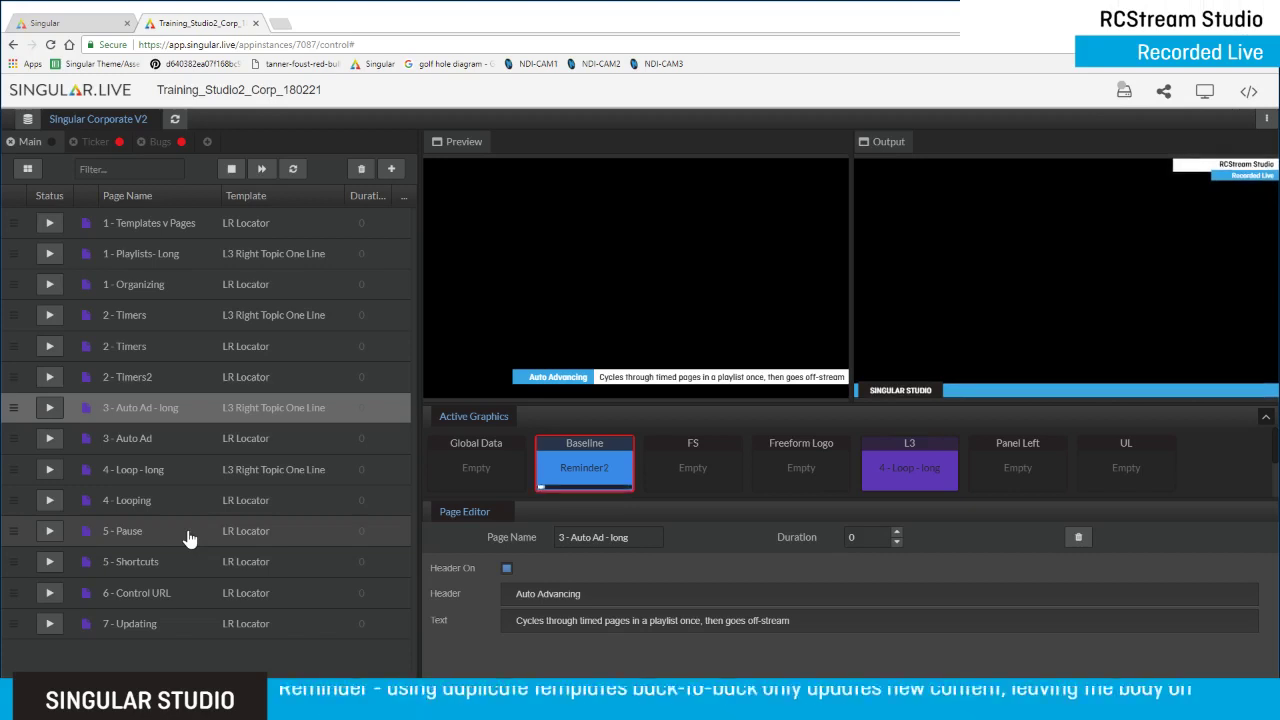
double_click(189, 507)
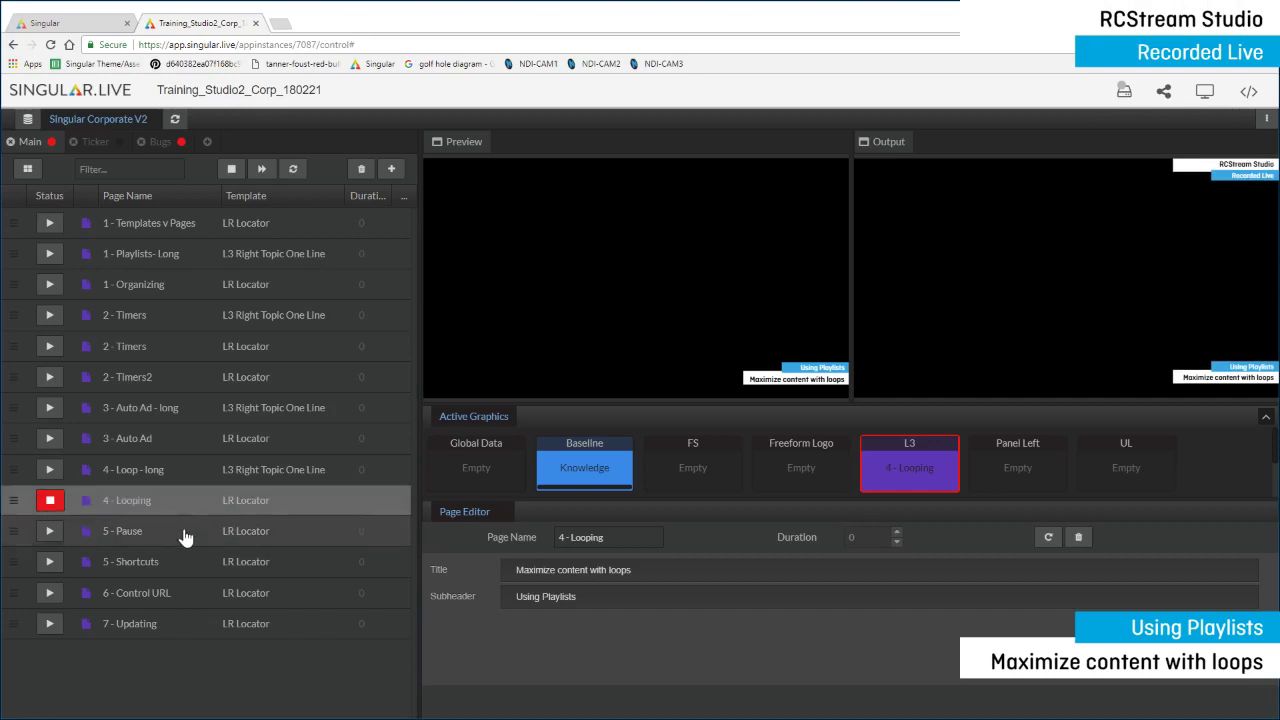
- Put 5 - Pause on air over 4 - Looping, then show the Bugs playlist
click(183, 530)
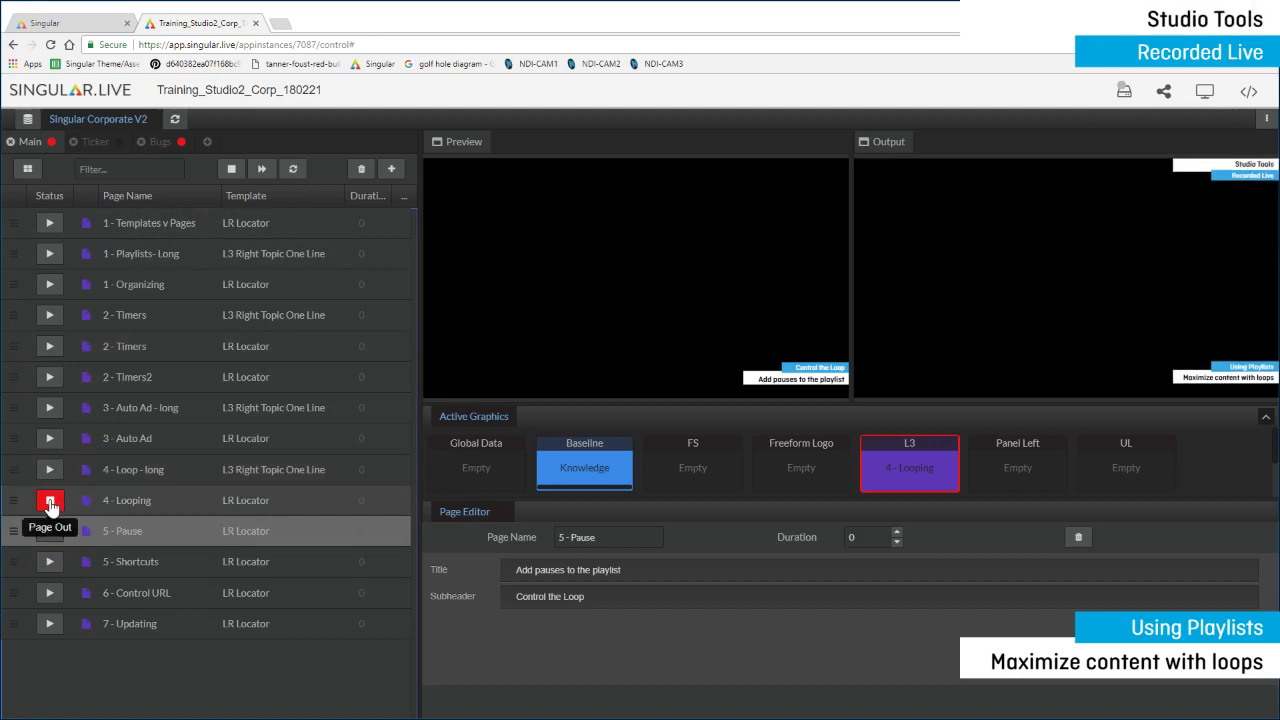
click(50, 531)
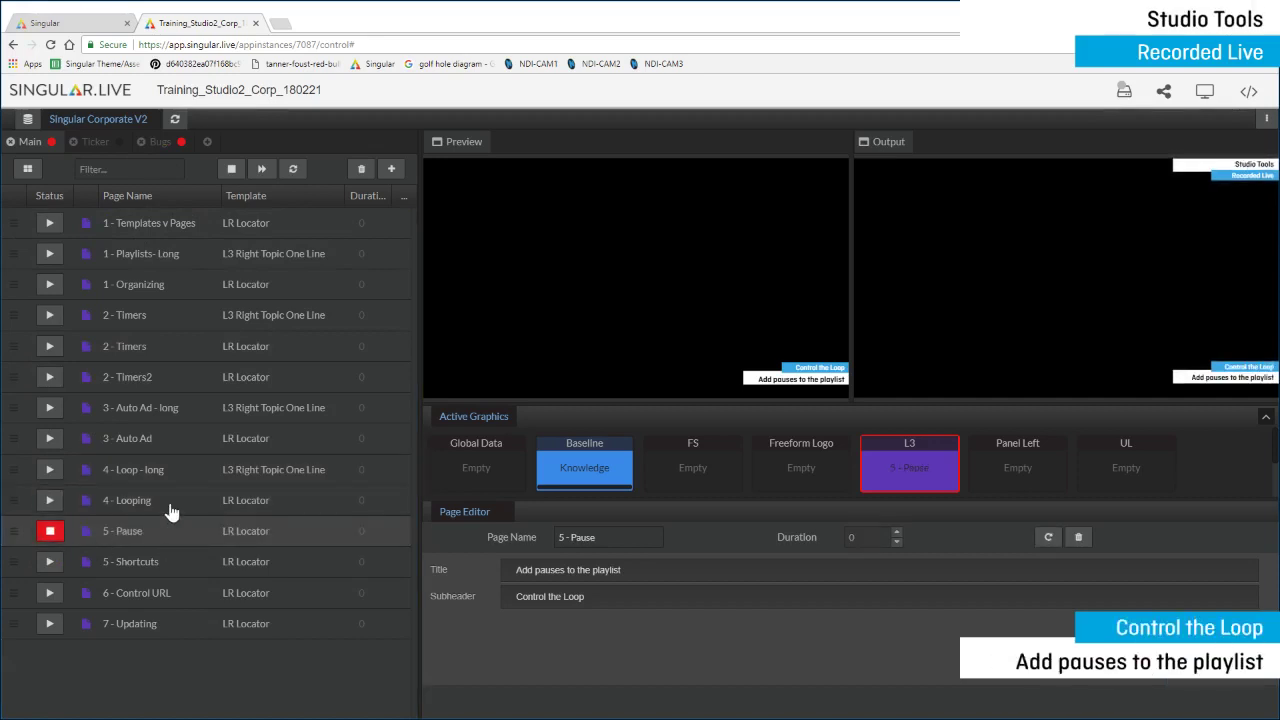
click(160, 141)
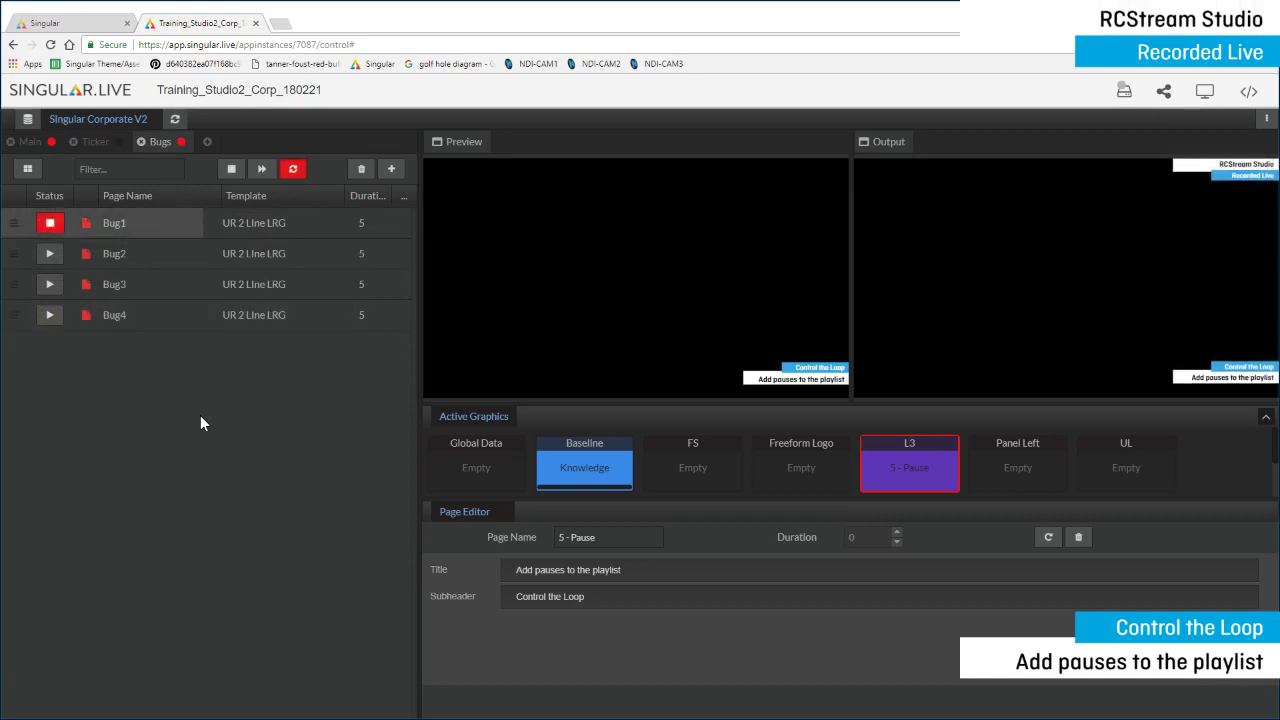
- Append a new page from the Special > Pause template after Bug4
click(391, 170)
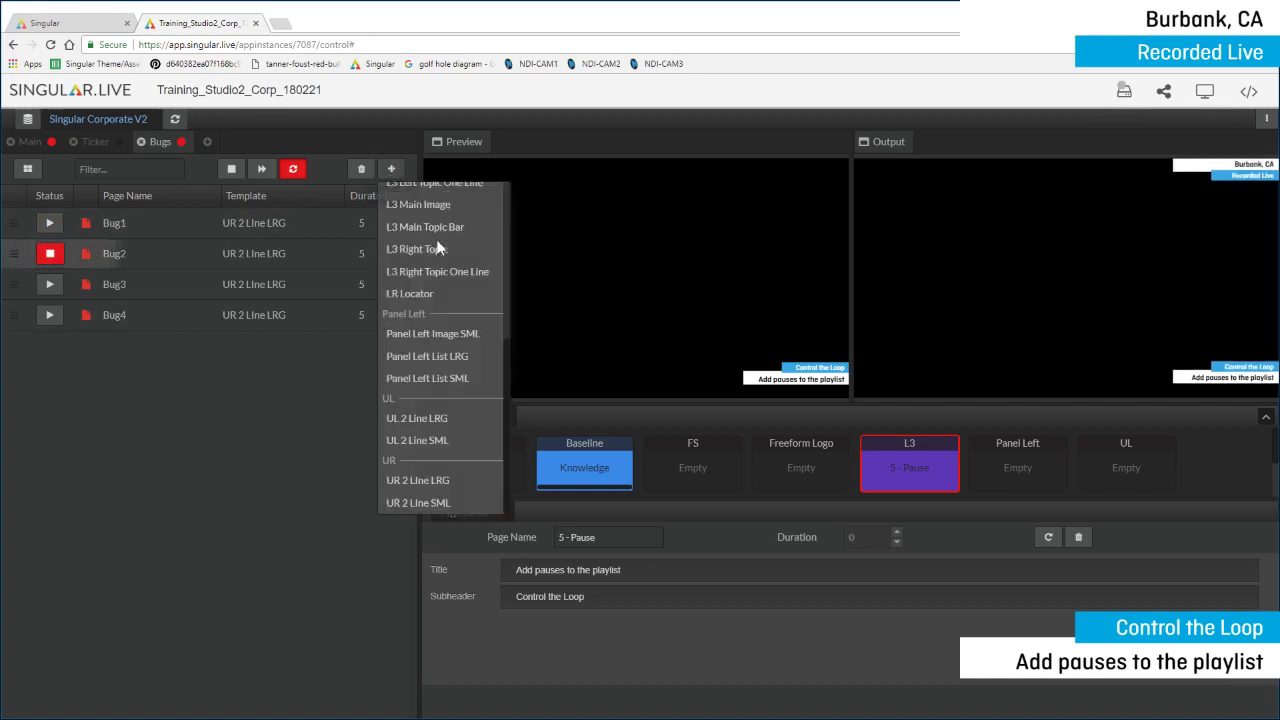
scroll(437, 247, up, 3)
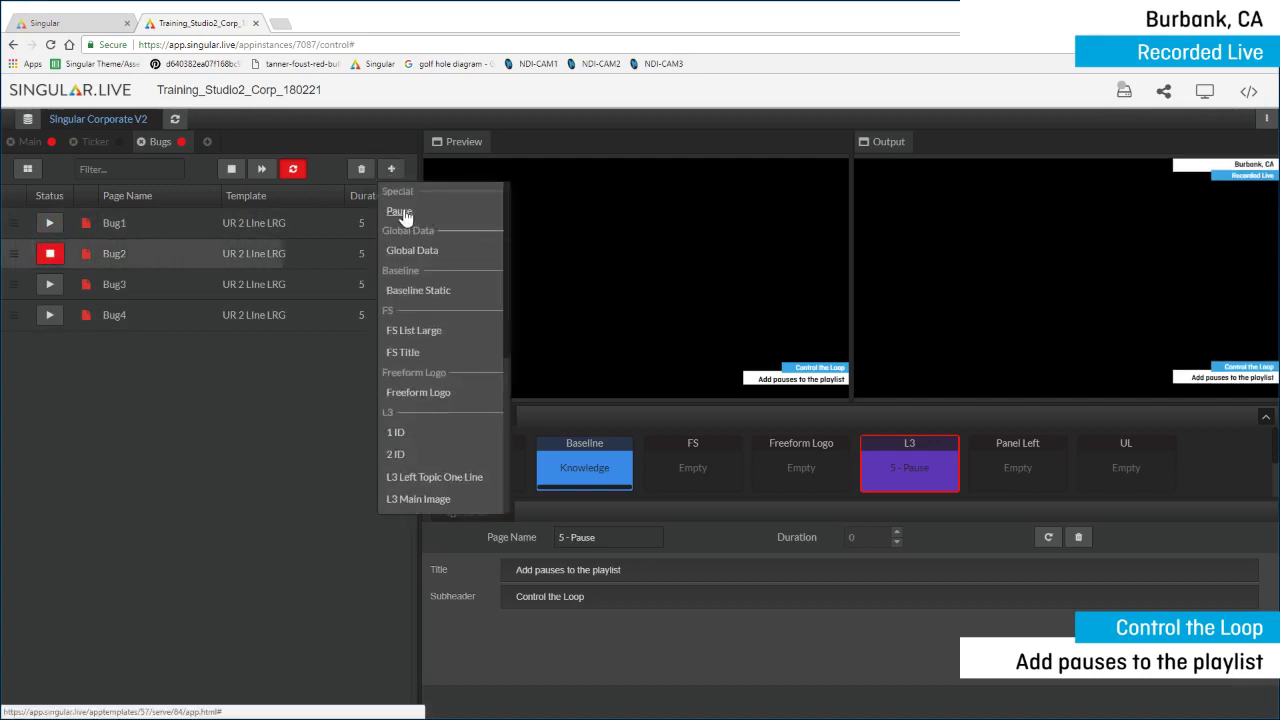
click(400, 212)
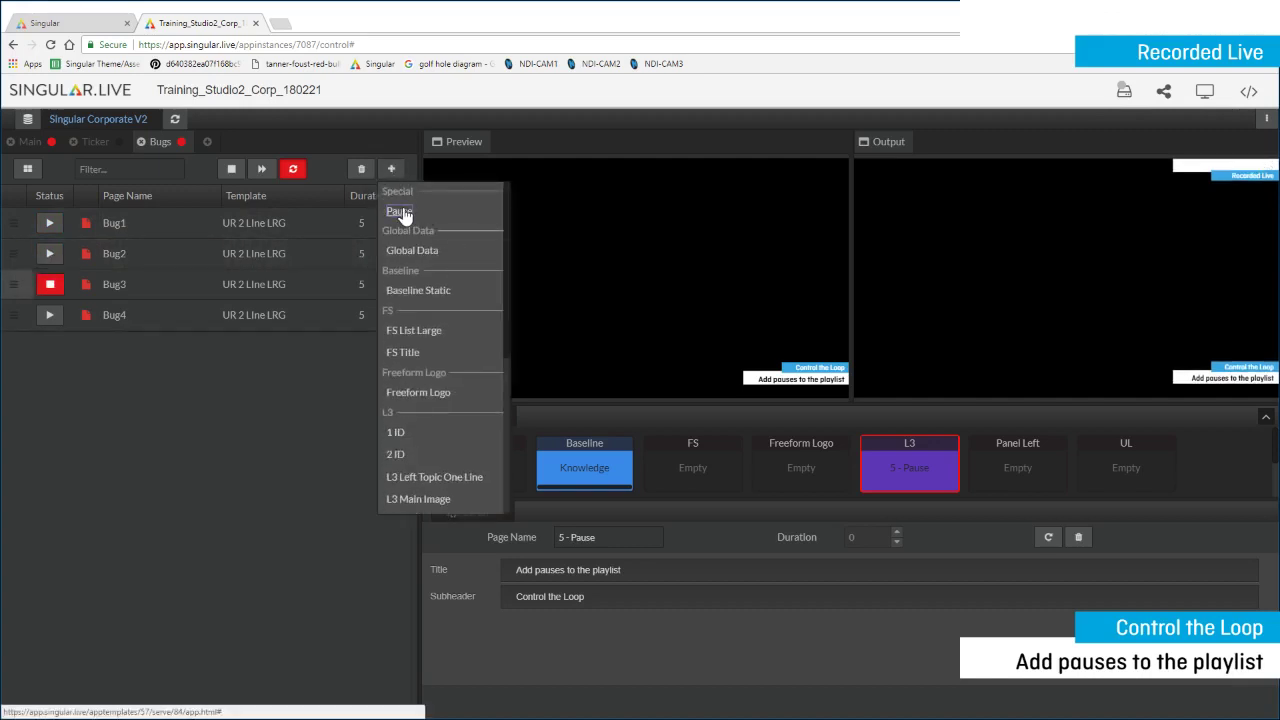
click(248, 425)
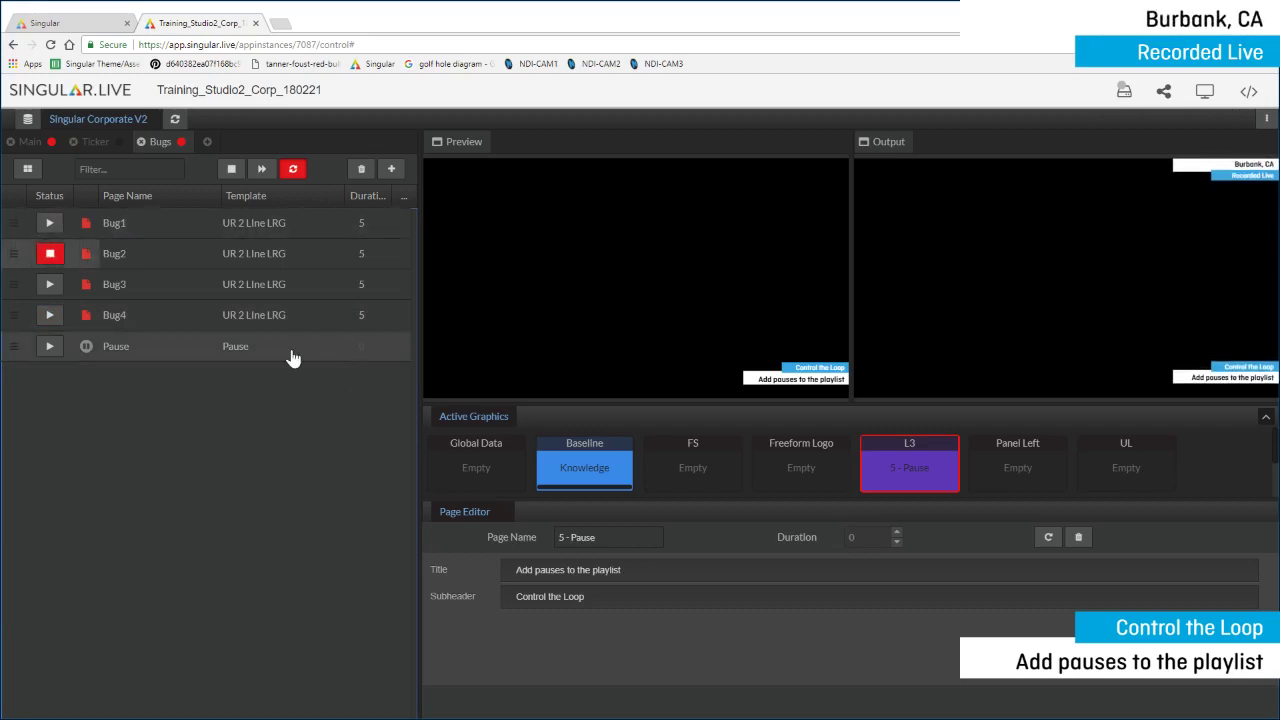
- Set the Pause page's duration to 5
click(362, 350)
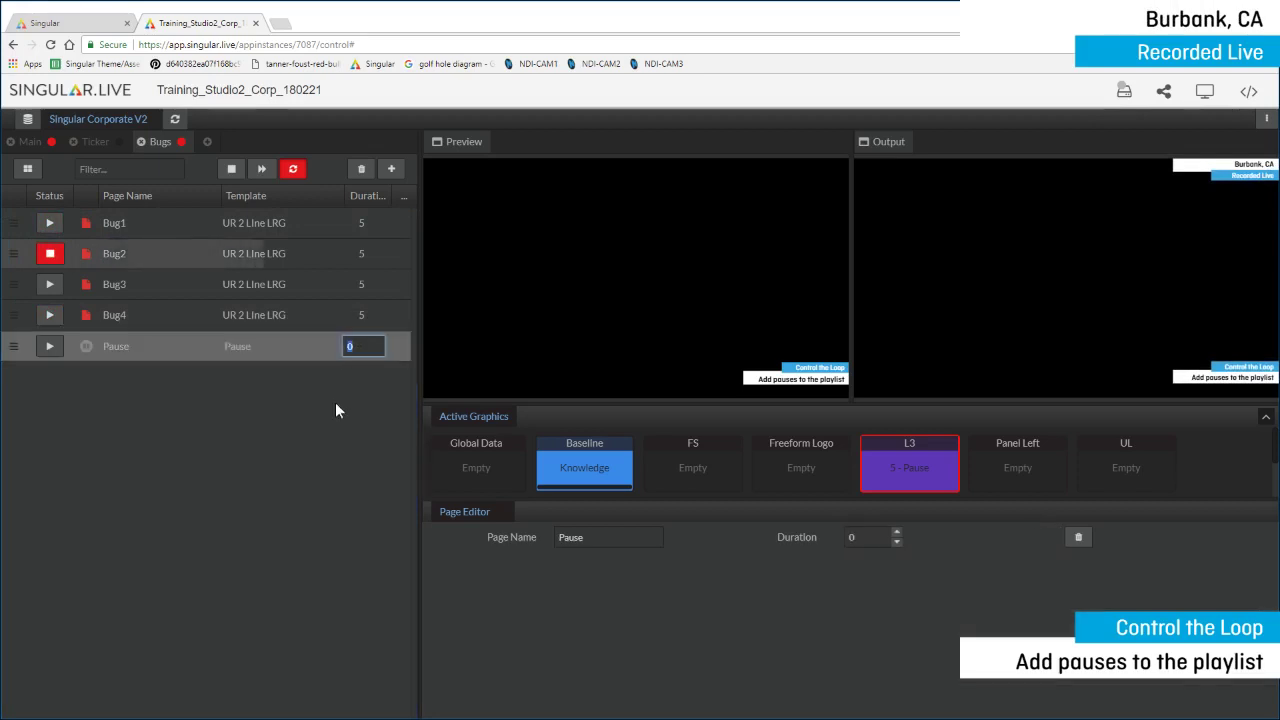
text(5)
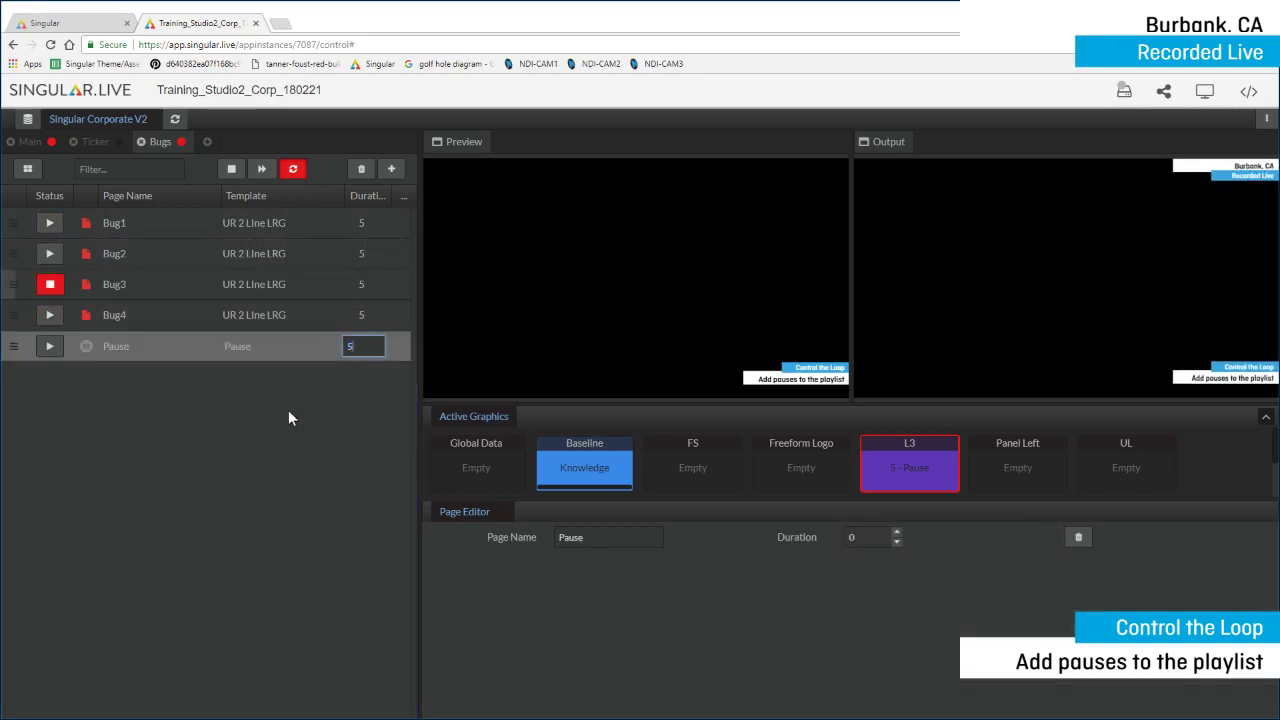
key(Return)
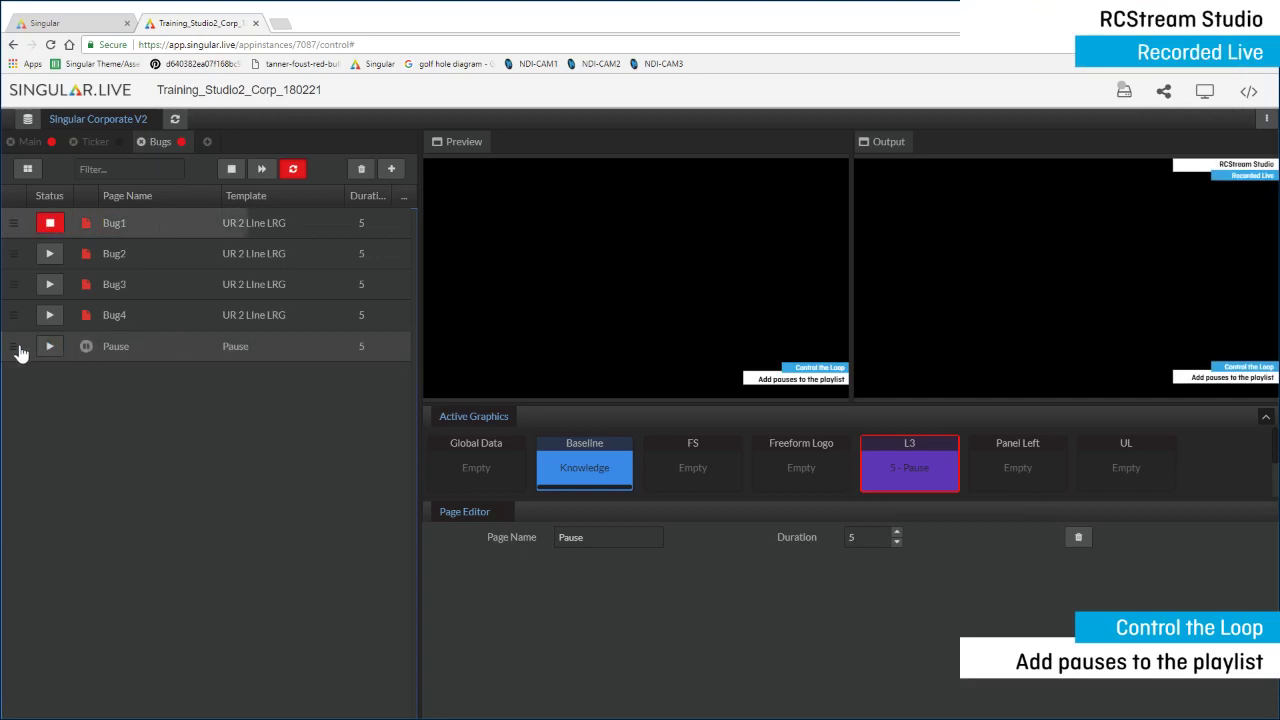
- Move the Pause page between Bug2 and Bug3 and skip ahead to the next bug
drag(18, 345, 20, 284)
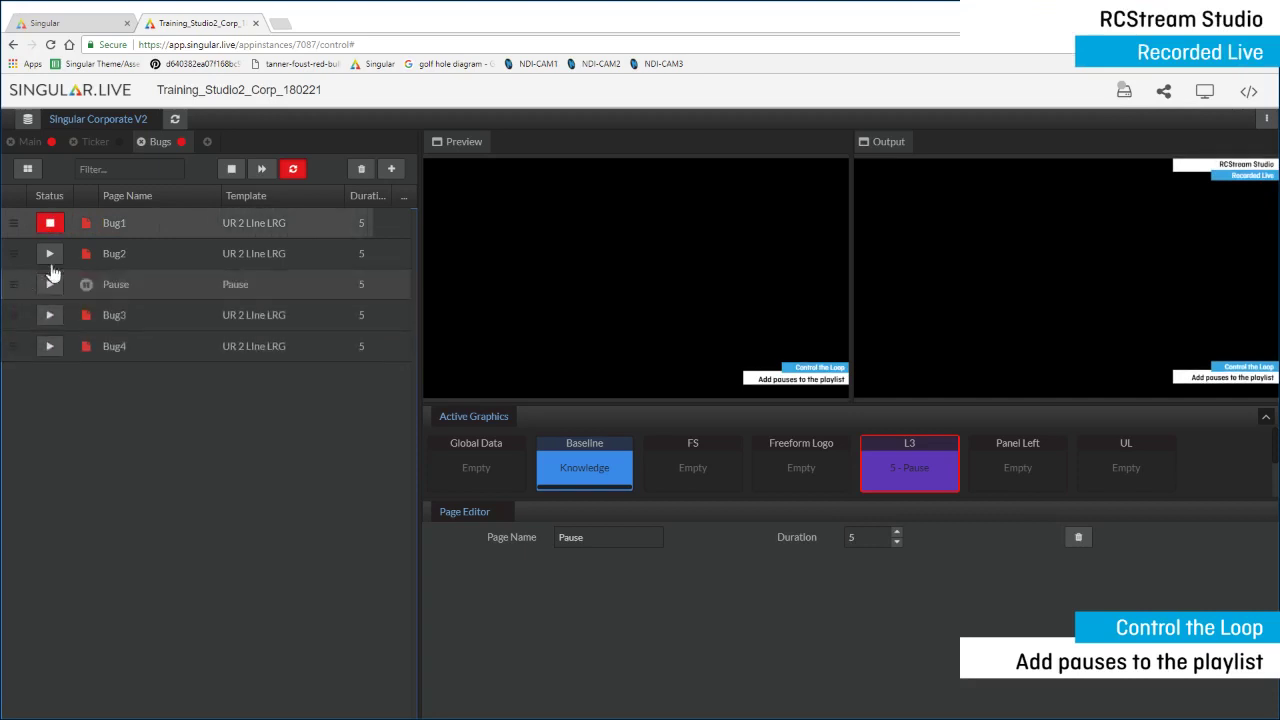
click(258, 170)
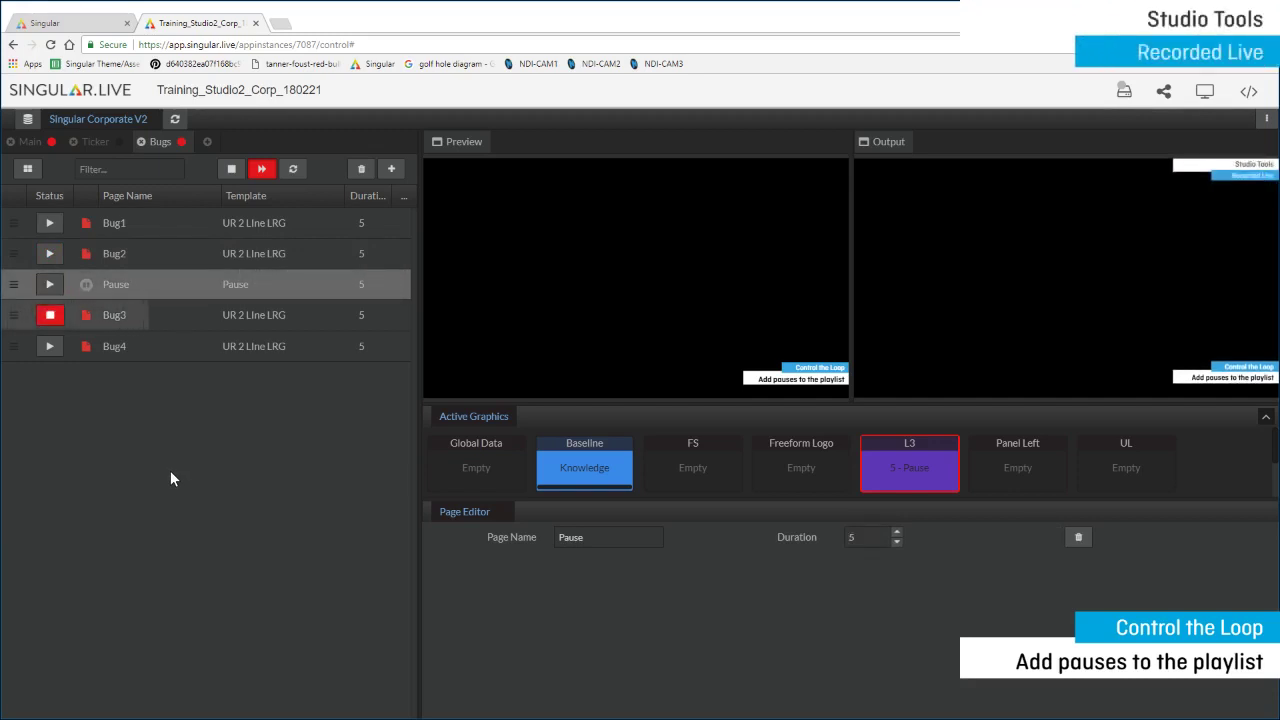
- On the Main playlist, stop 5 - Pause and put 5 - Shortcuts on air
click(34, 142)
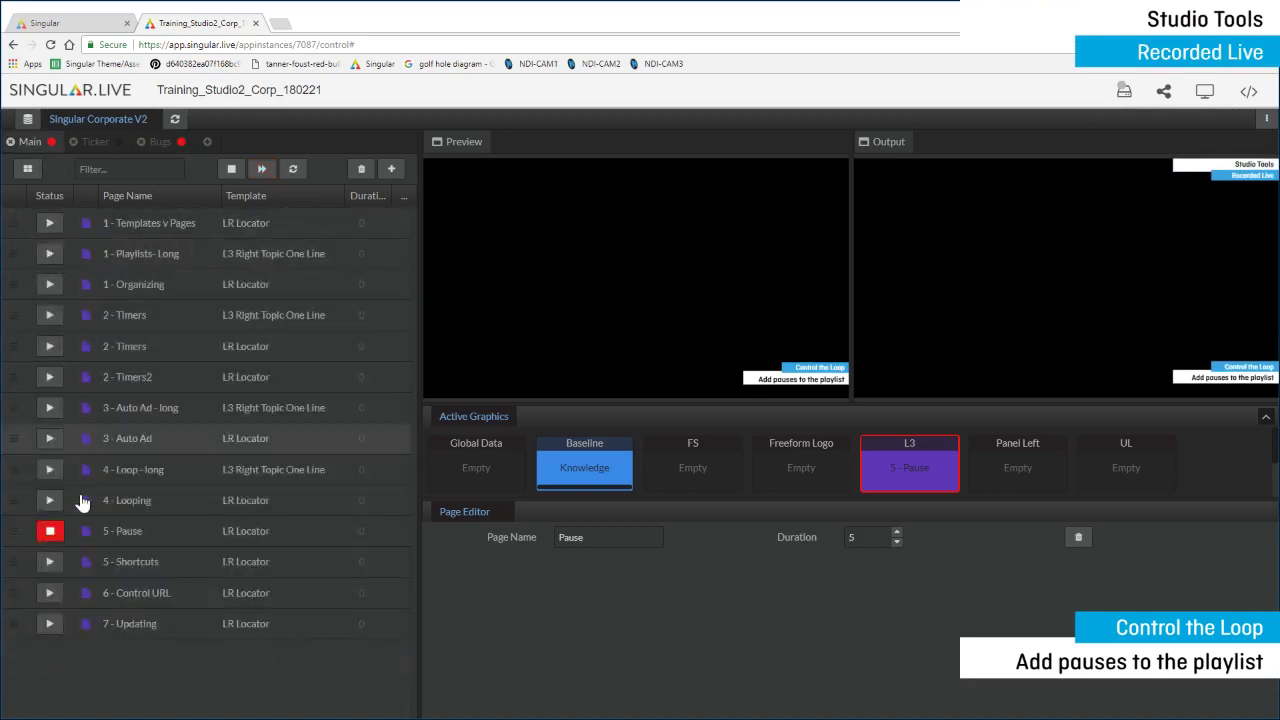
click(50, 531)
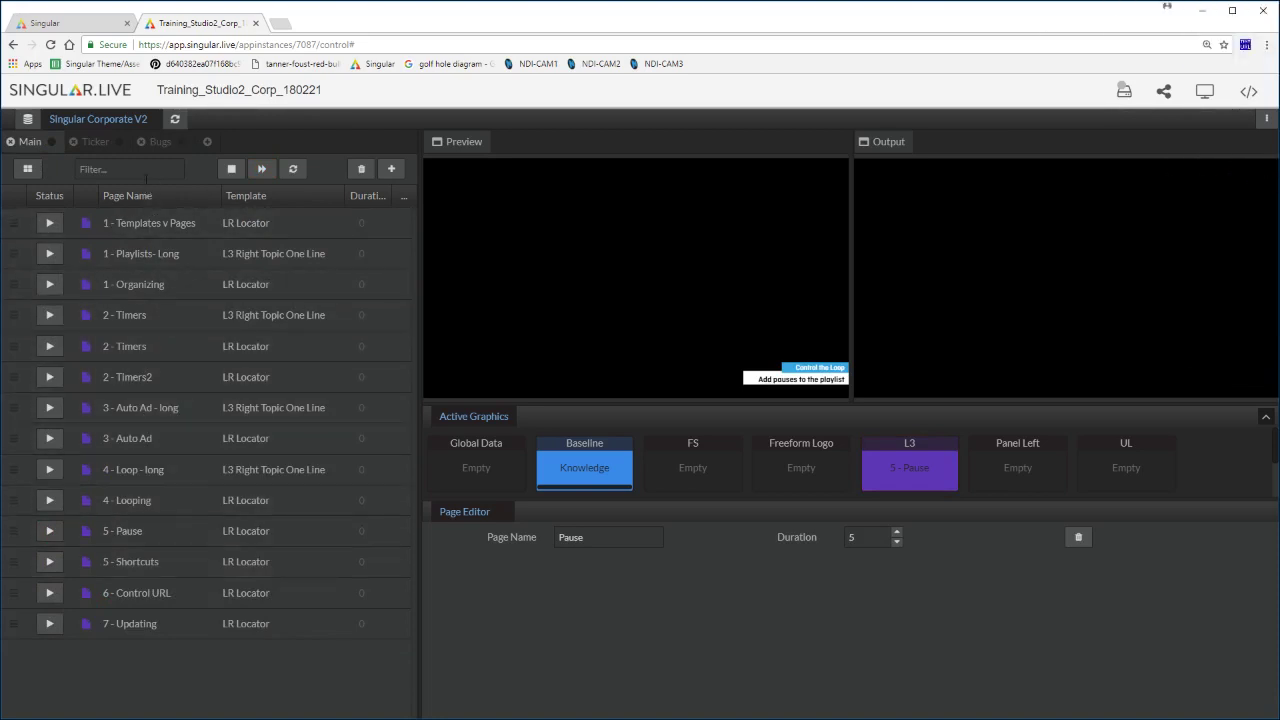
click(48, 561)
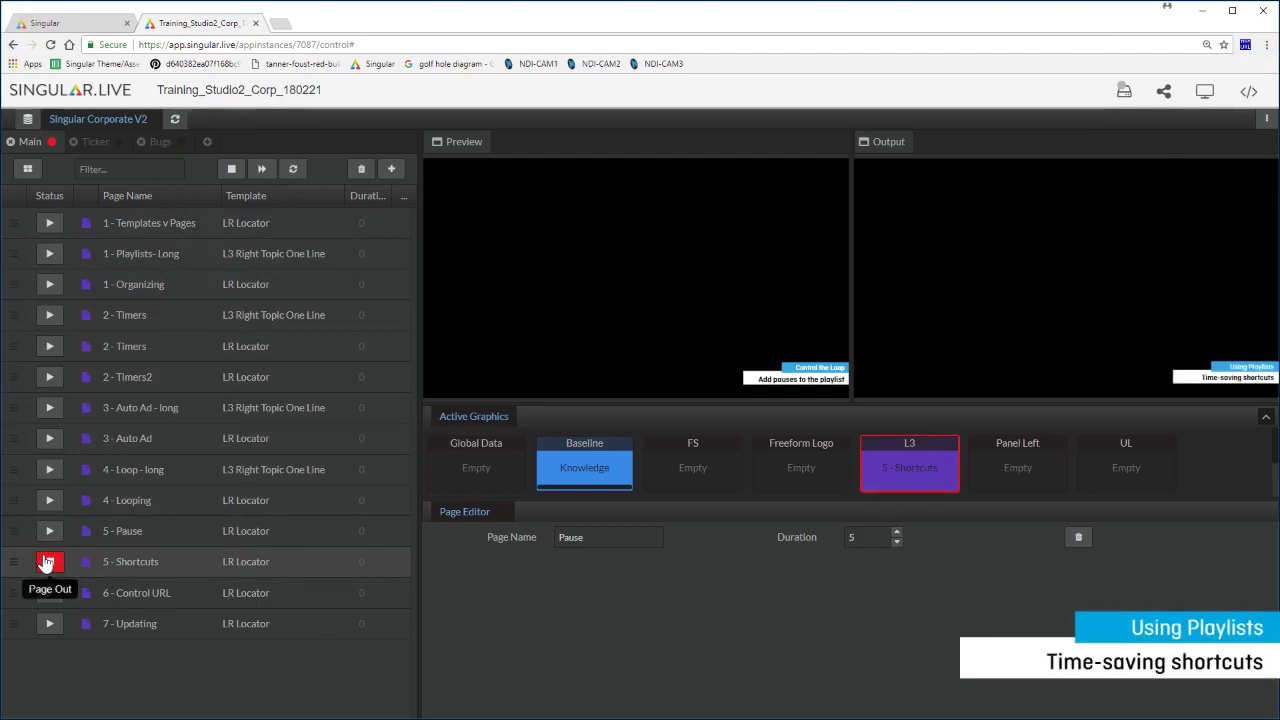
- Turn on continuous looping for the Bugs playlist
click(94, 142)
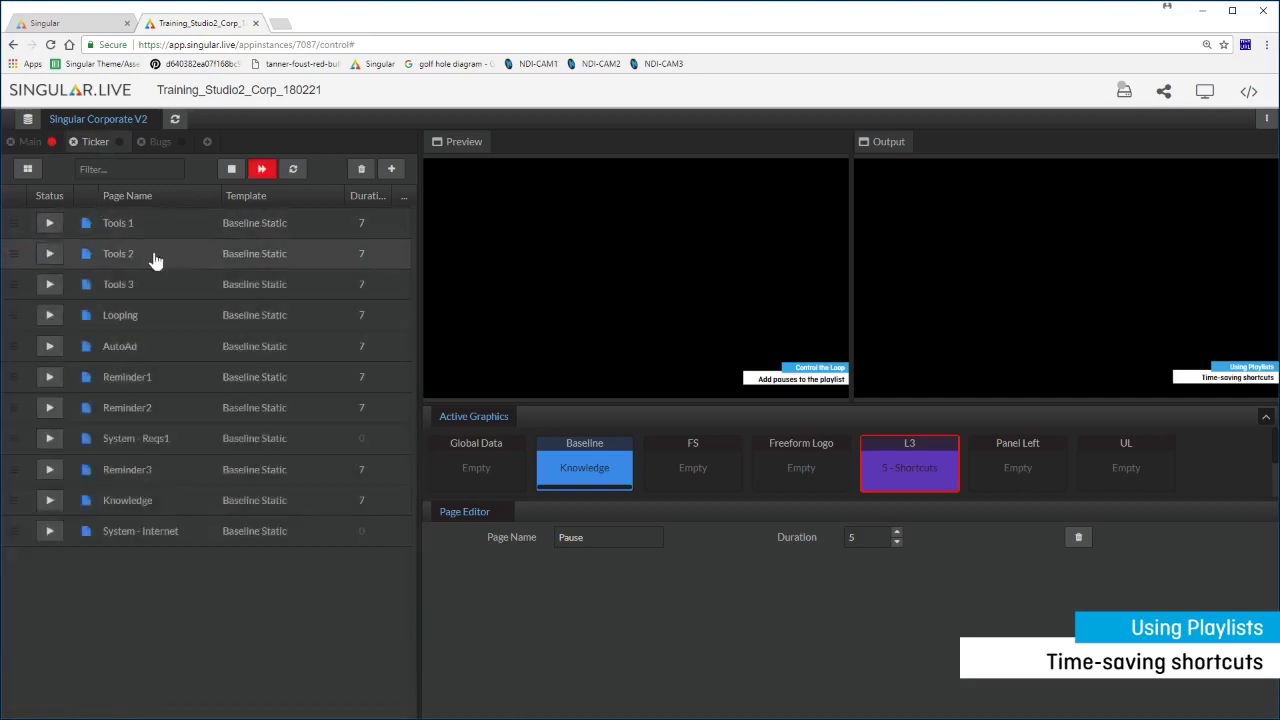
click(158, 142)
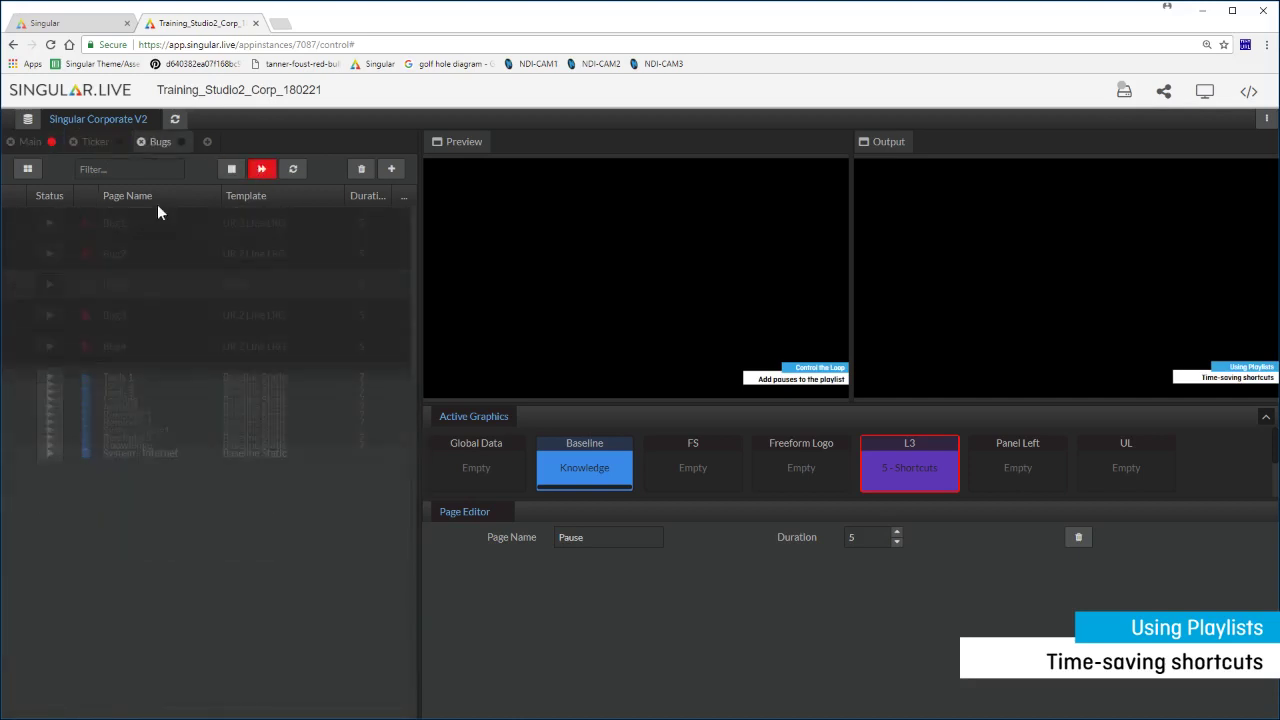
click(293, 169)
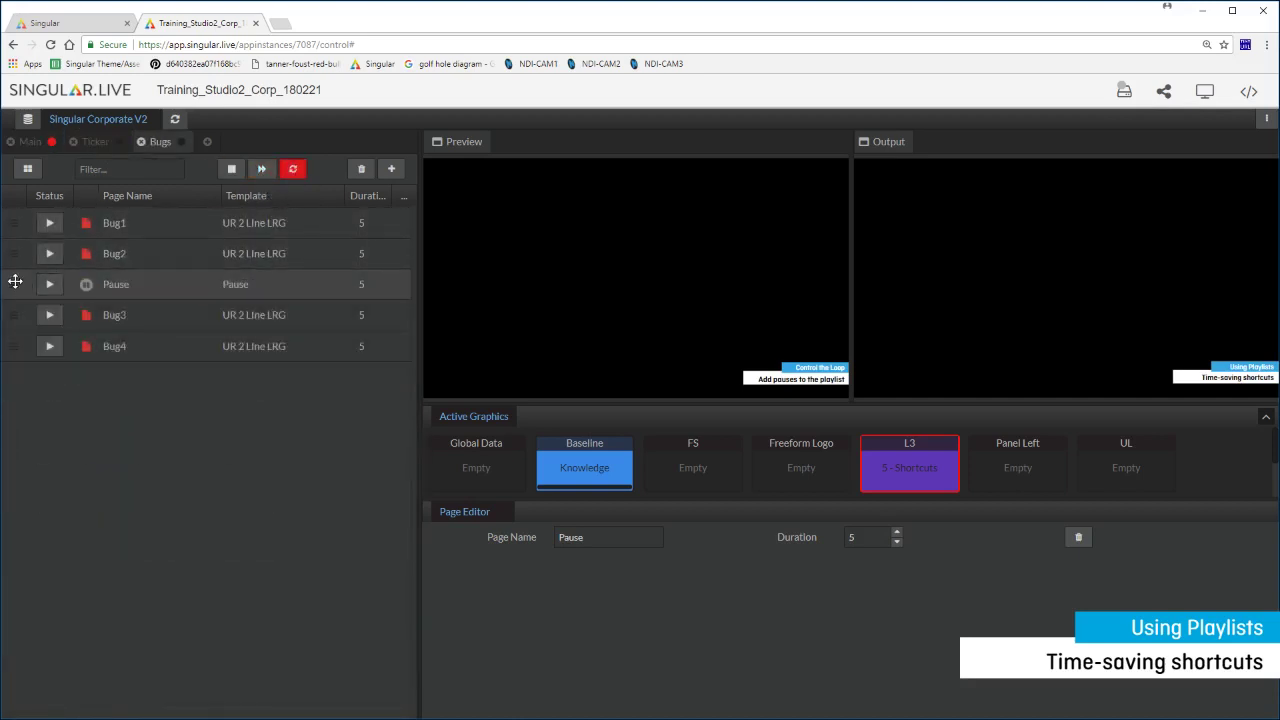
- Move the Pause page below Bug4 and set its duration to 10
drag(13, 283, 13, 362)
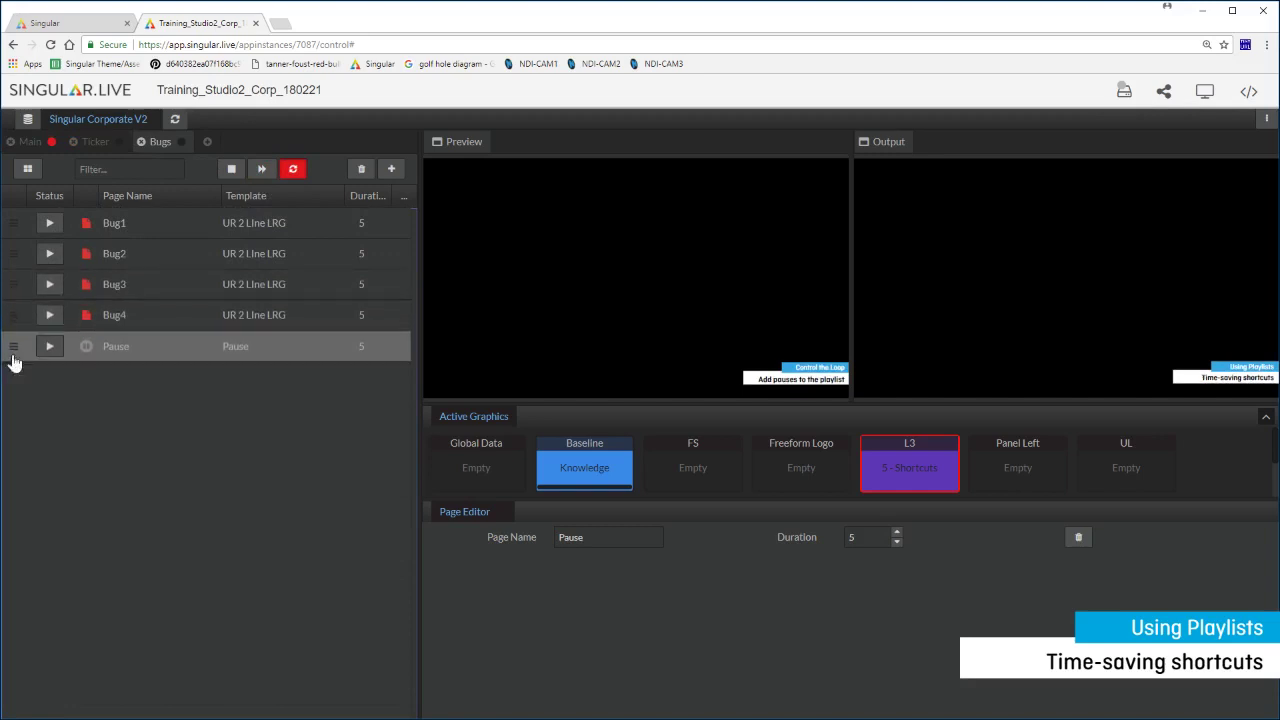
double_click(363, 348)
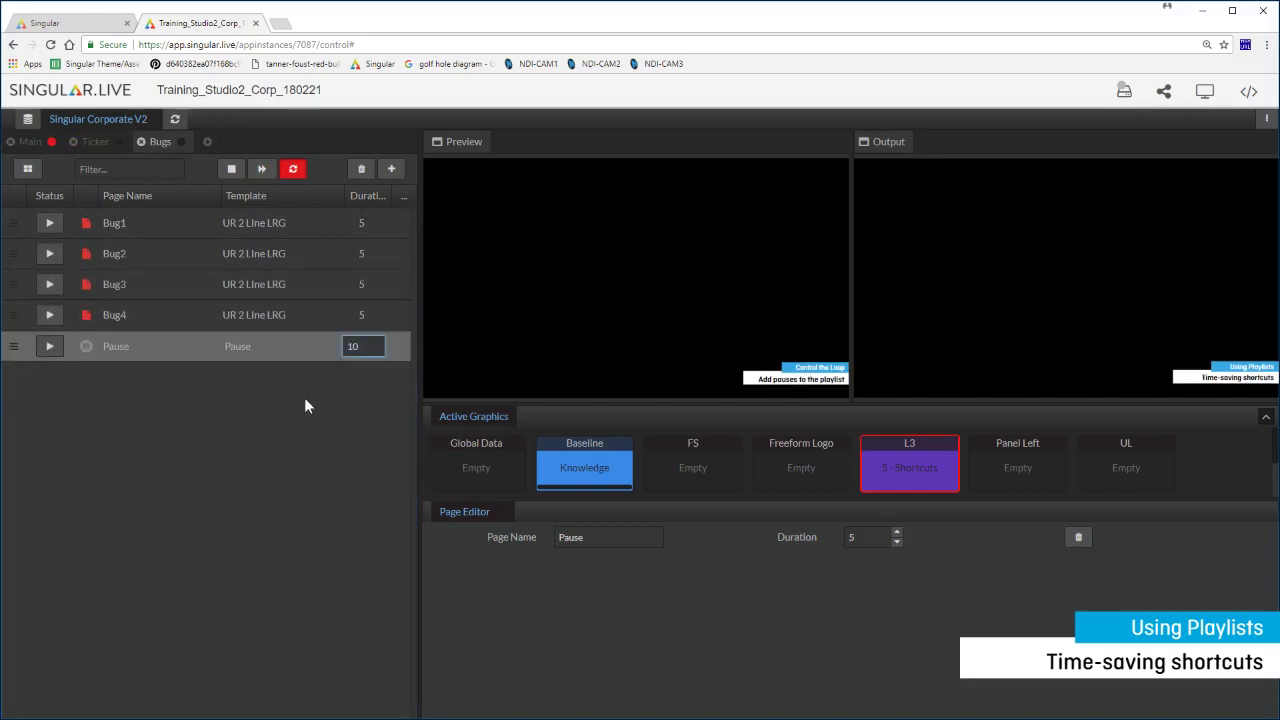
key(Return)
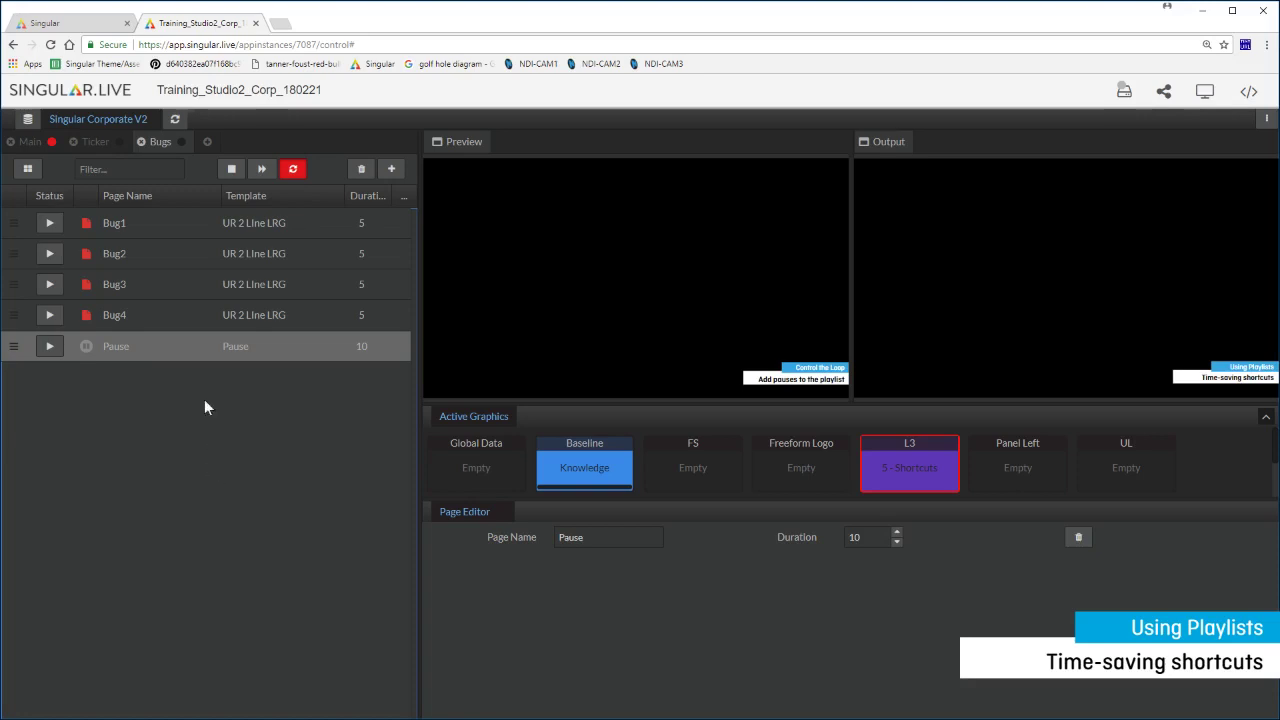
- Return to the Main playlist and select the 5 - Shortcuts page
click(32, 142)
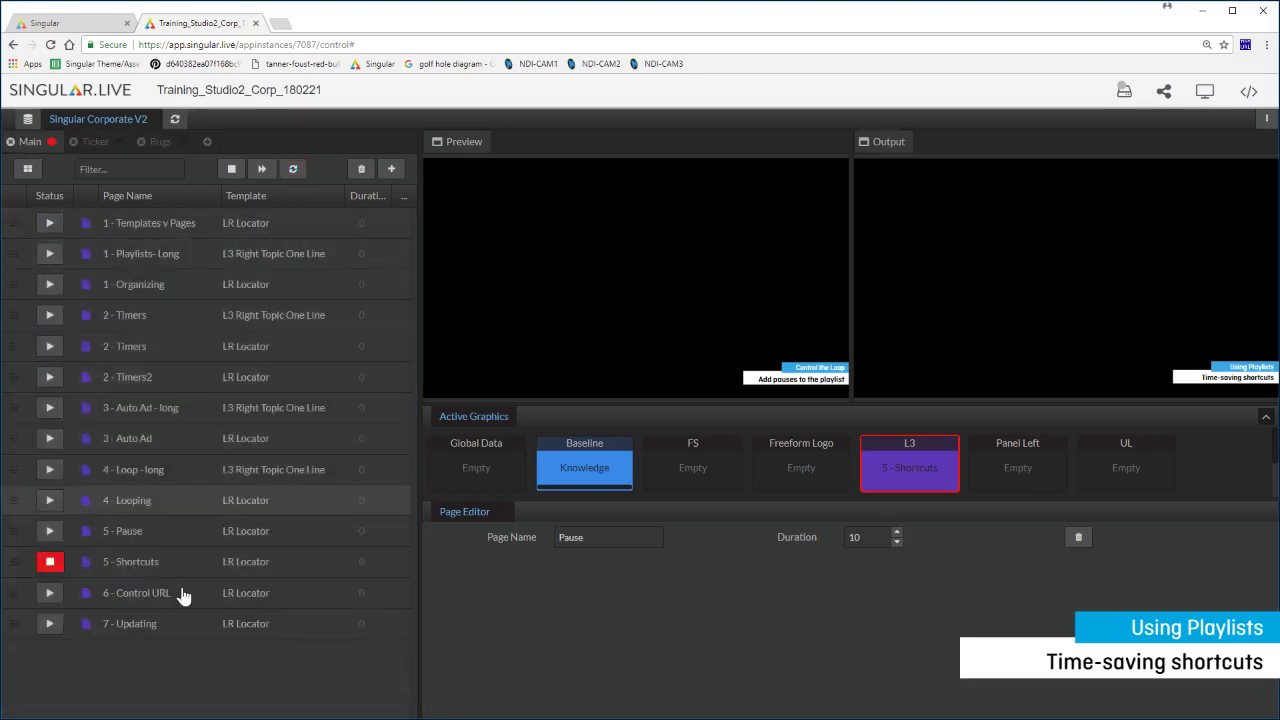
click(178, 565)
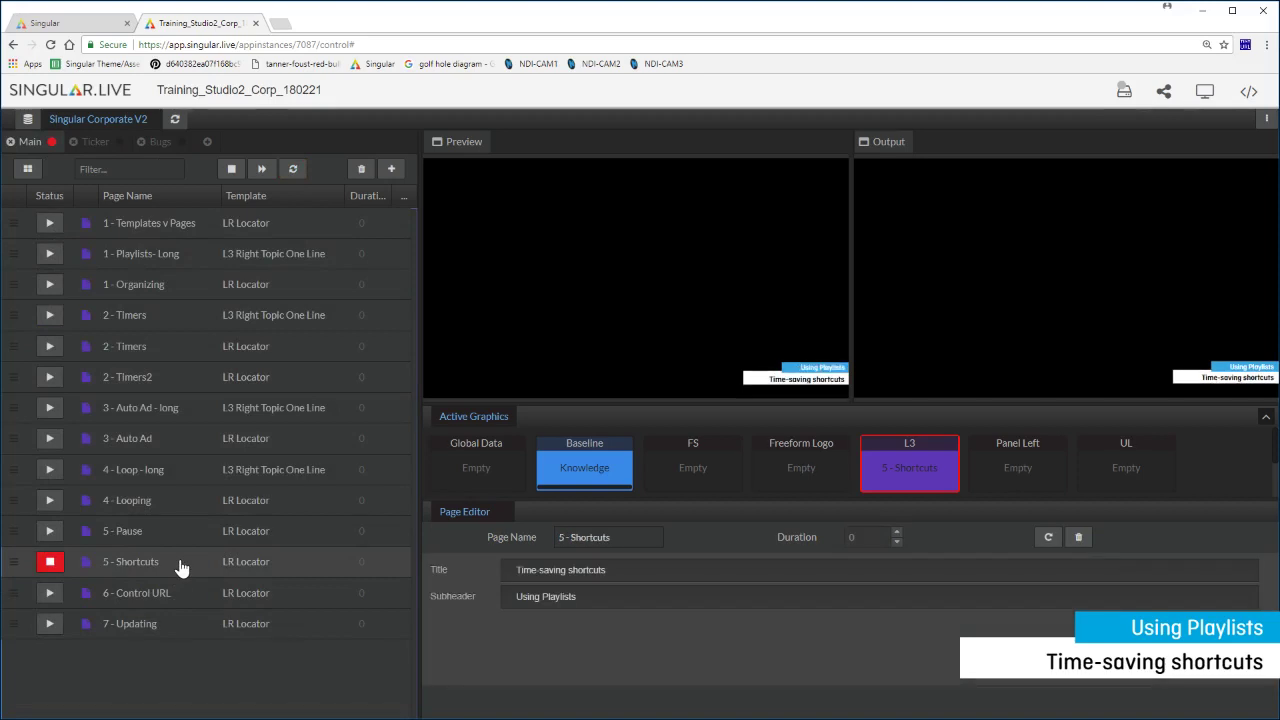
click(181, 568)
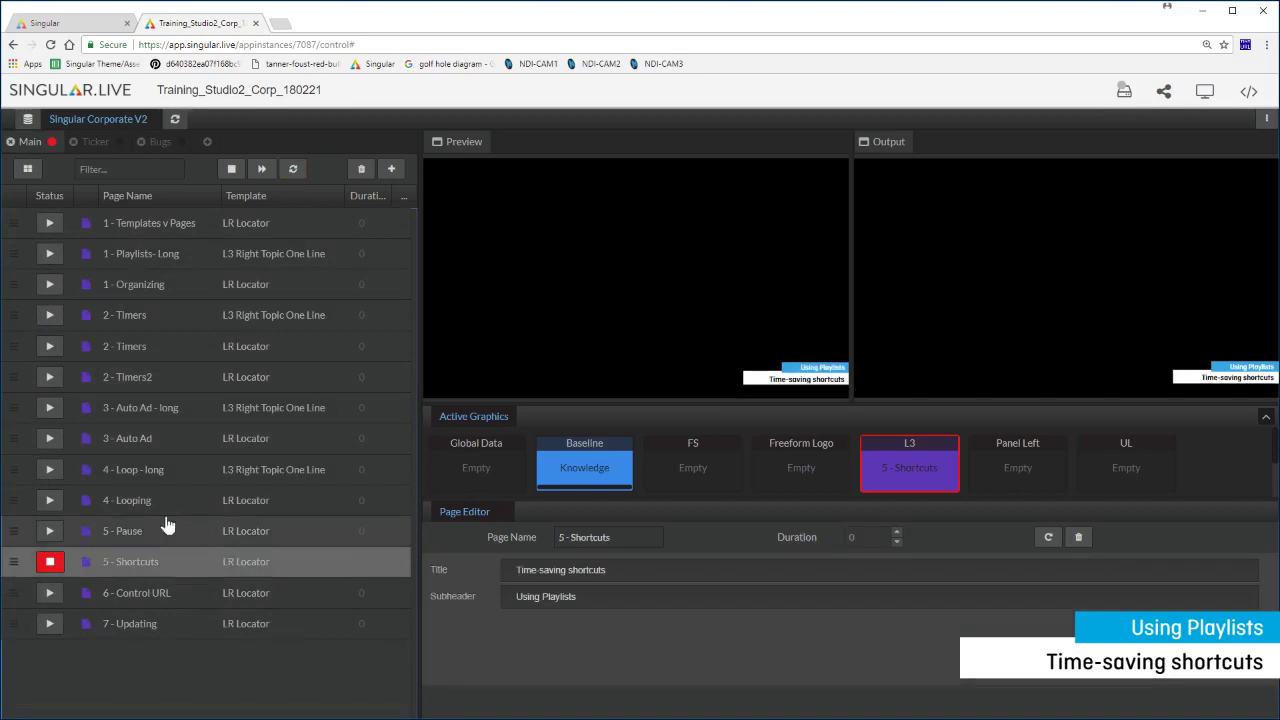
- Start the Ticker playlist on air and cue 6 - Control URL in the editor
click(120, 145)
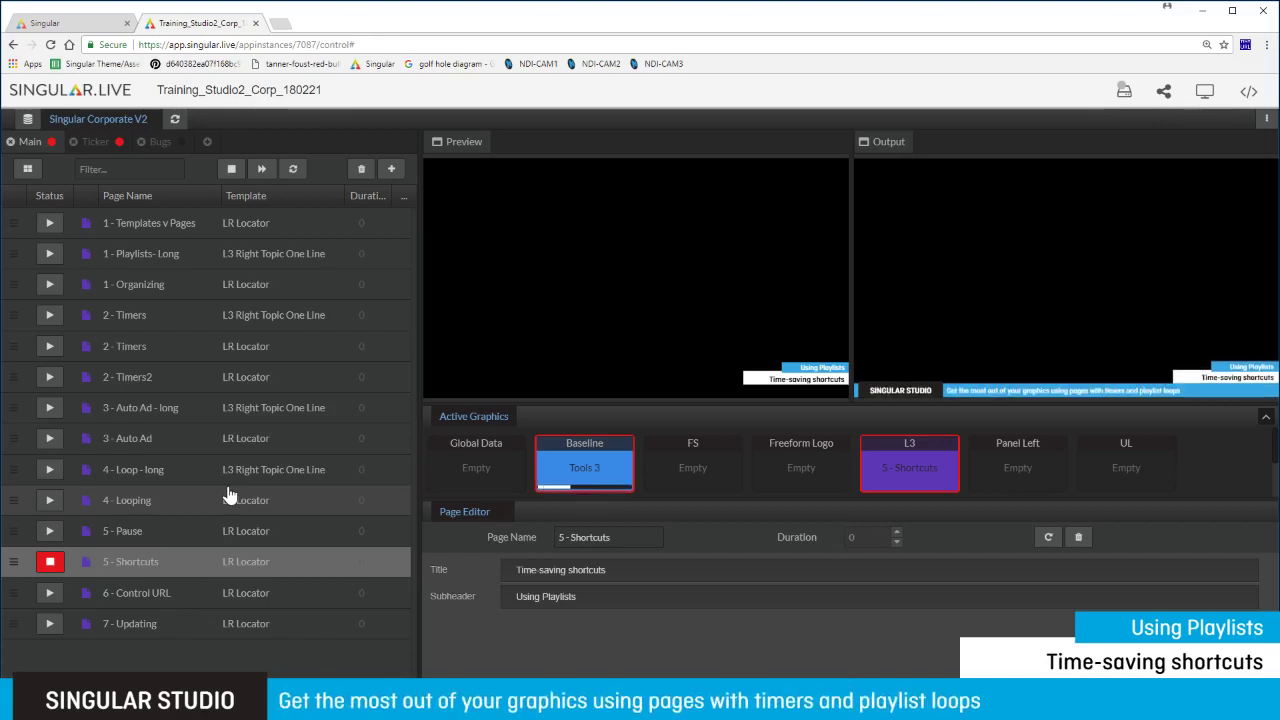
click(197, 597)
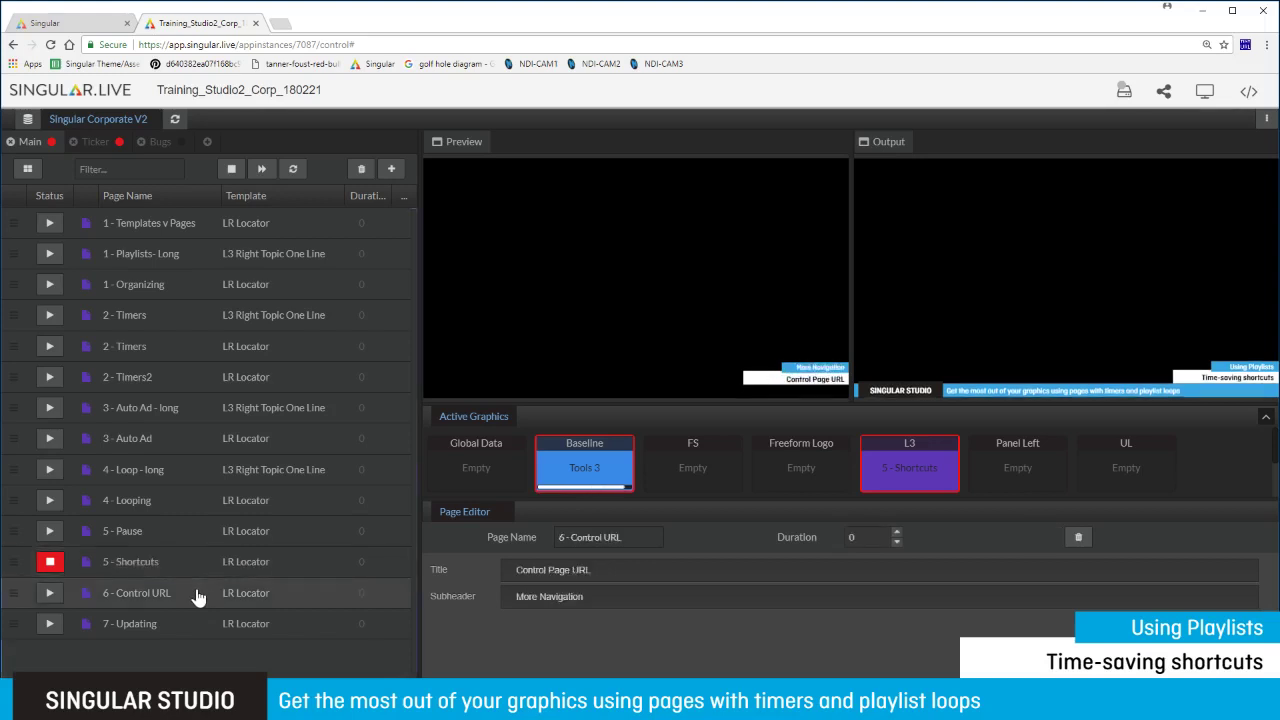
click(197, 594)
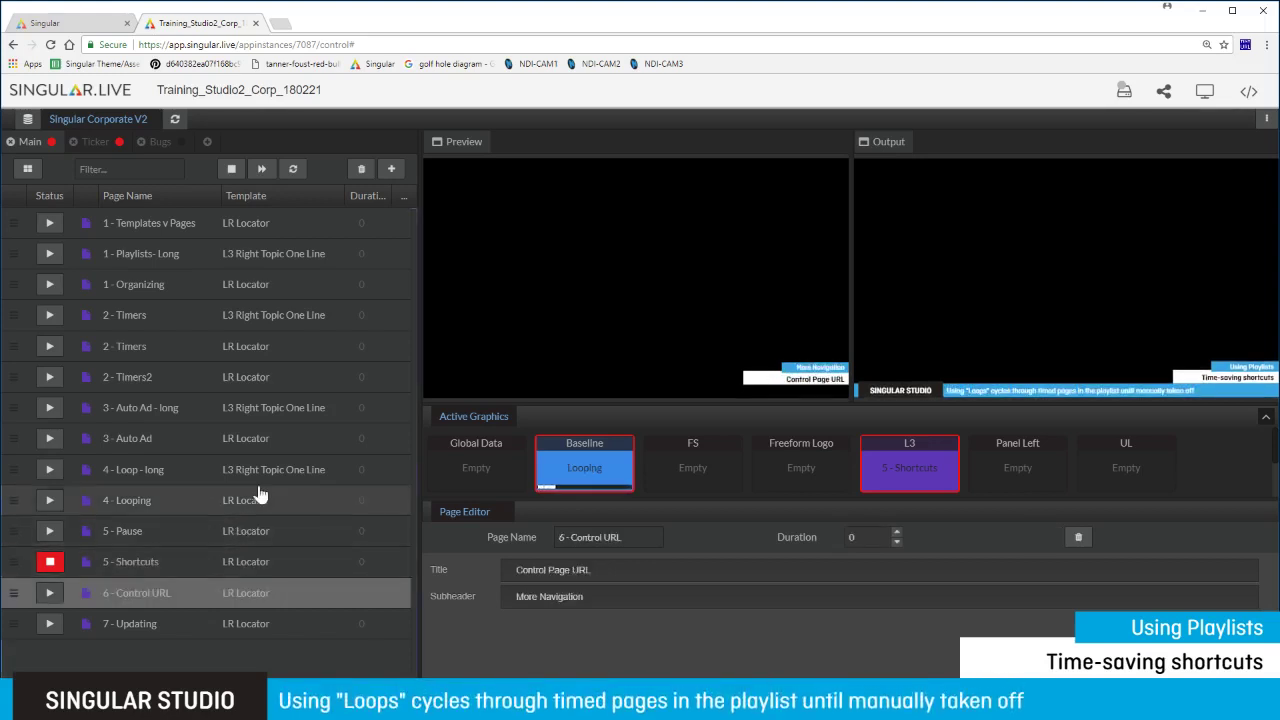
- Regenerate the control app's share link and QR code, then close the Share dialog
click(1164, 92)
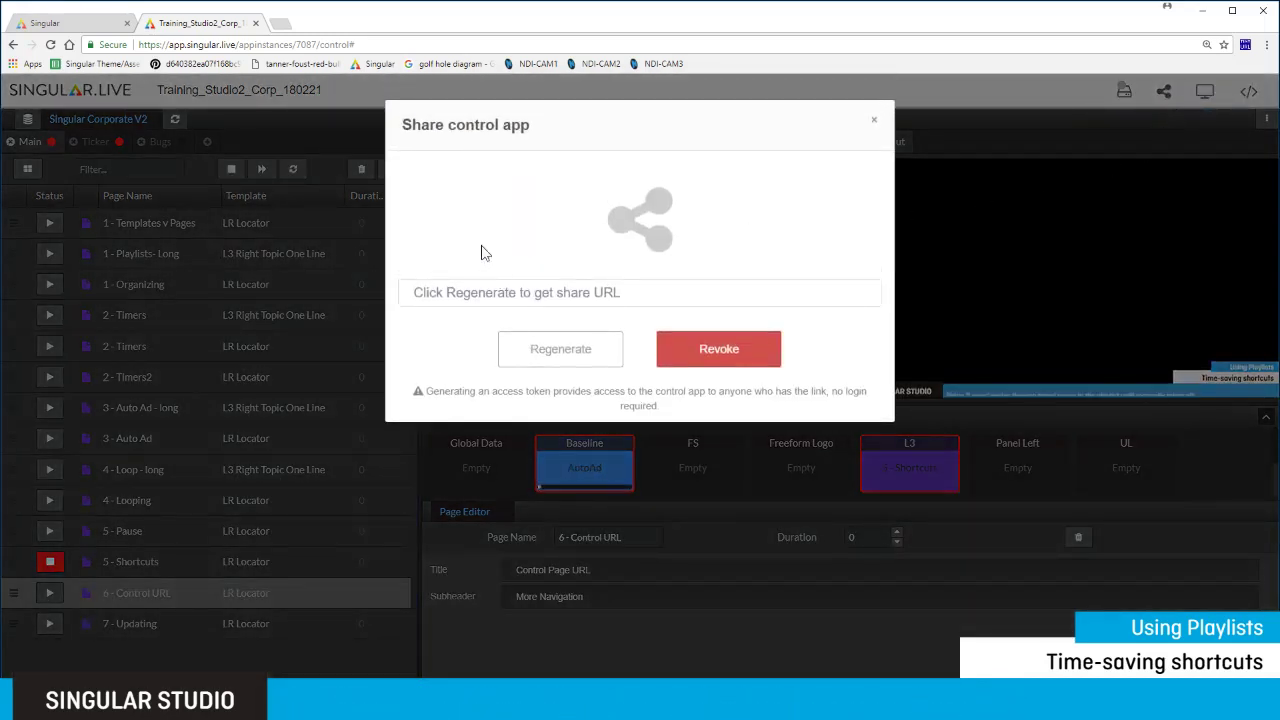
click(565, 360)
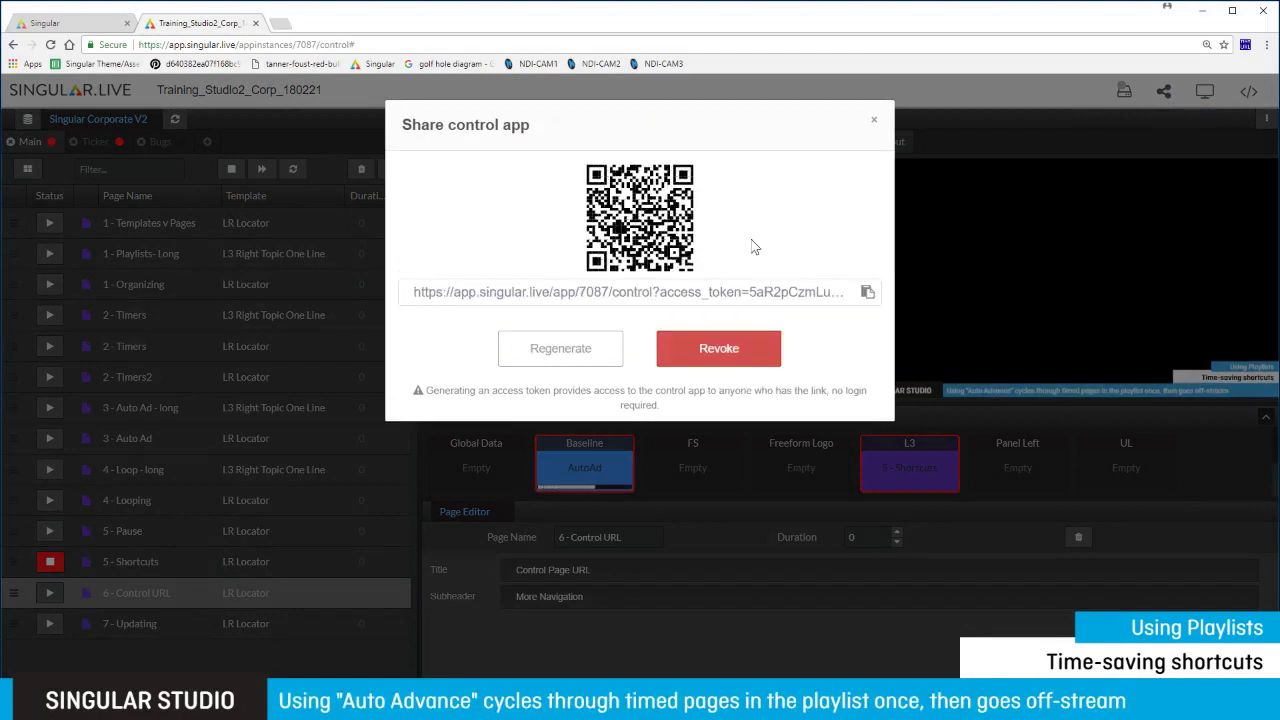
click(875, 124)
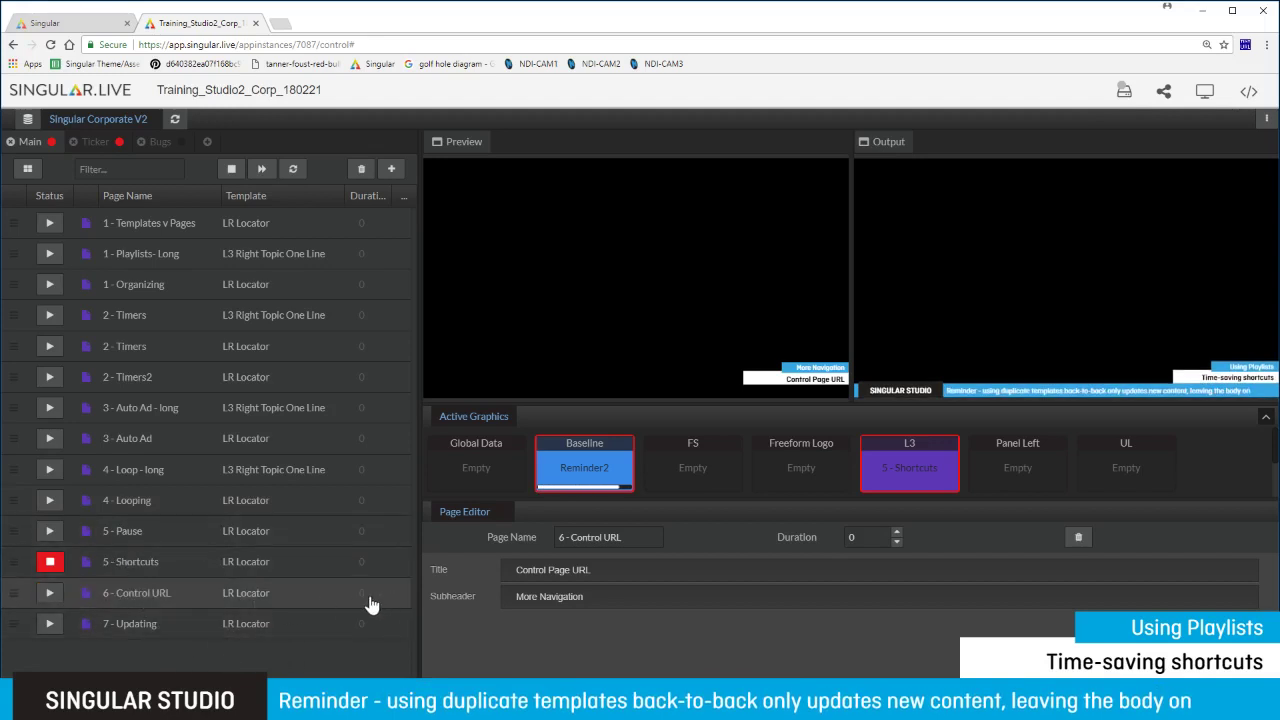
- Stop 5 - Shortcuts and put the 7 - Updating 'Updating Studio versions' page on air
click(50, 561)
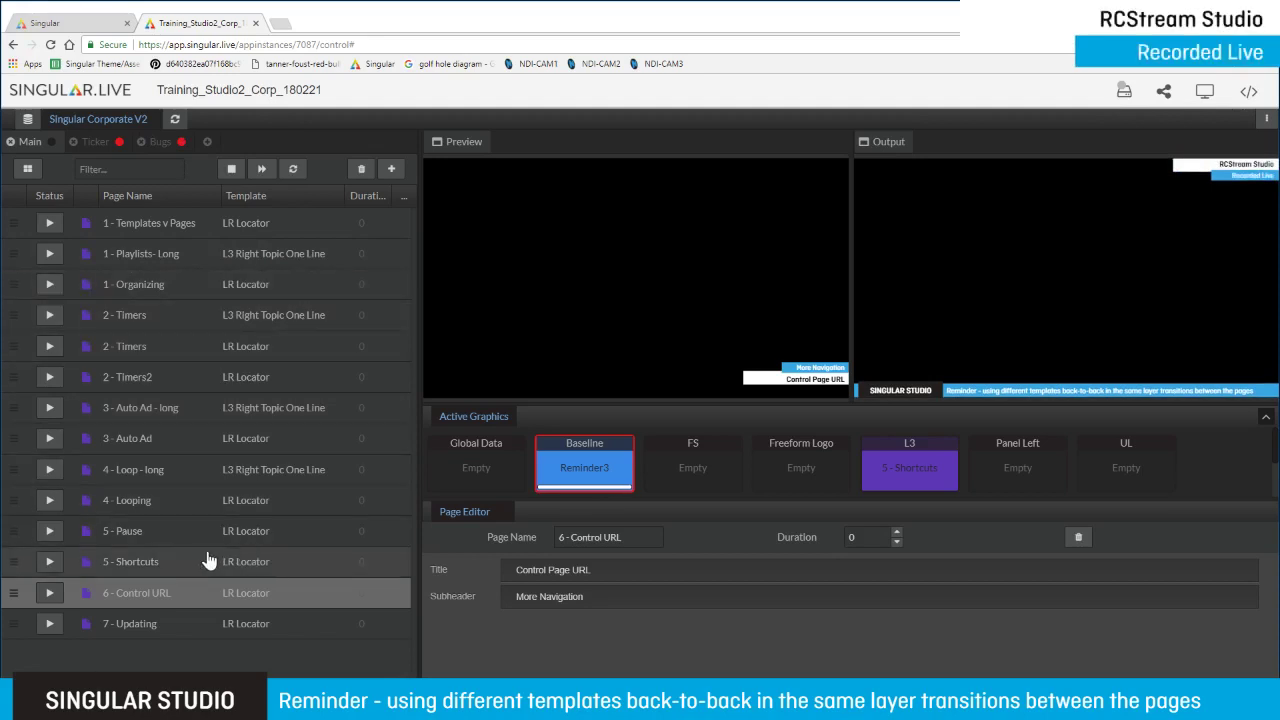
click(66, 623)
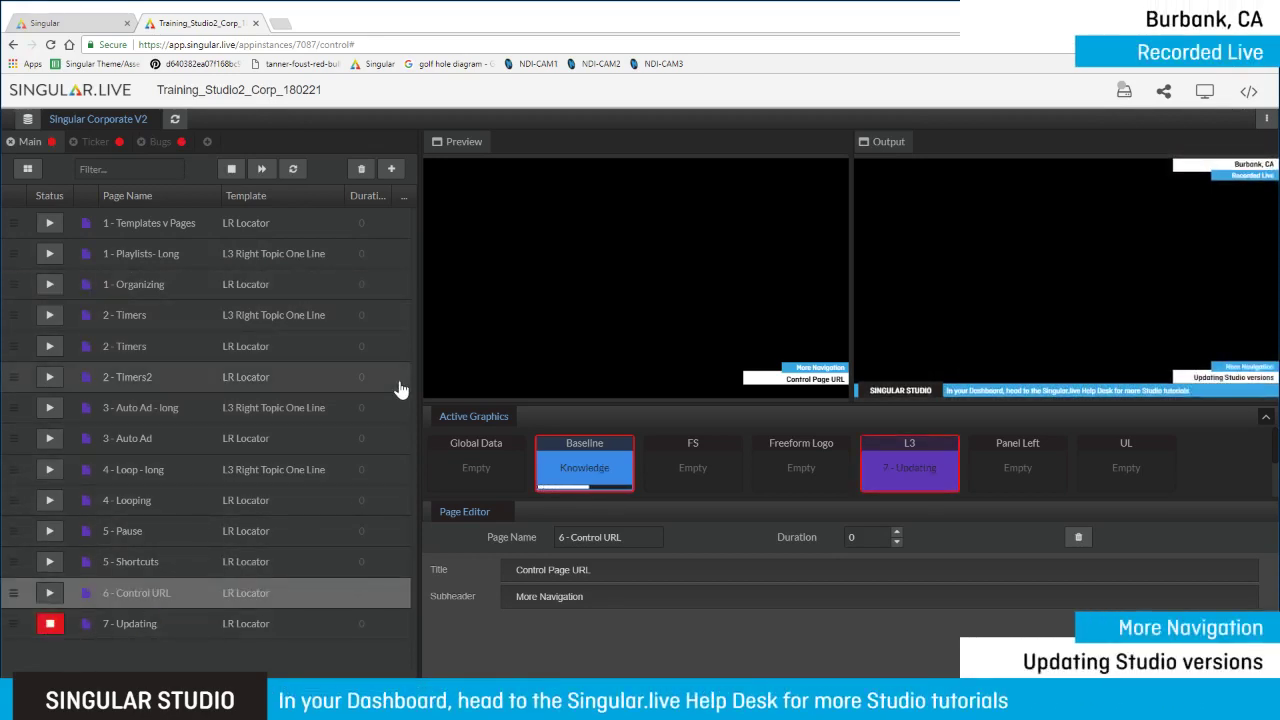
click(1250, 93)
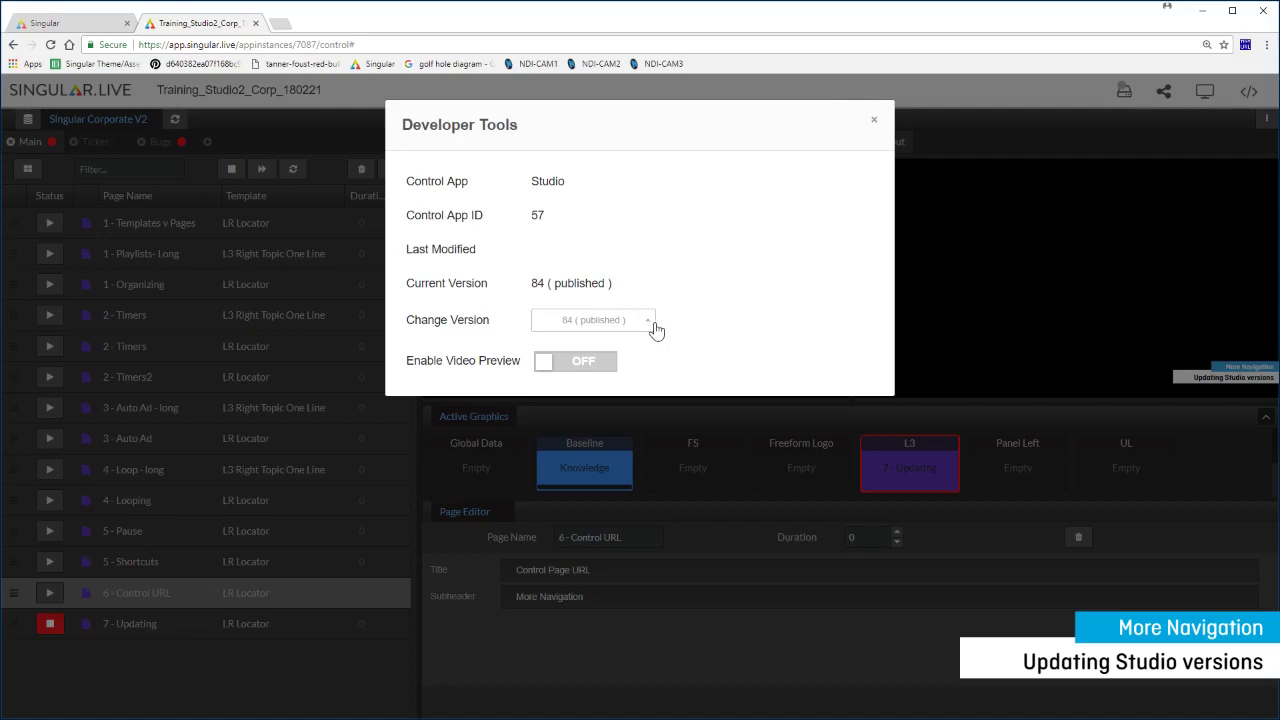
click(873, 121)
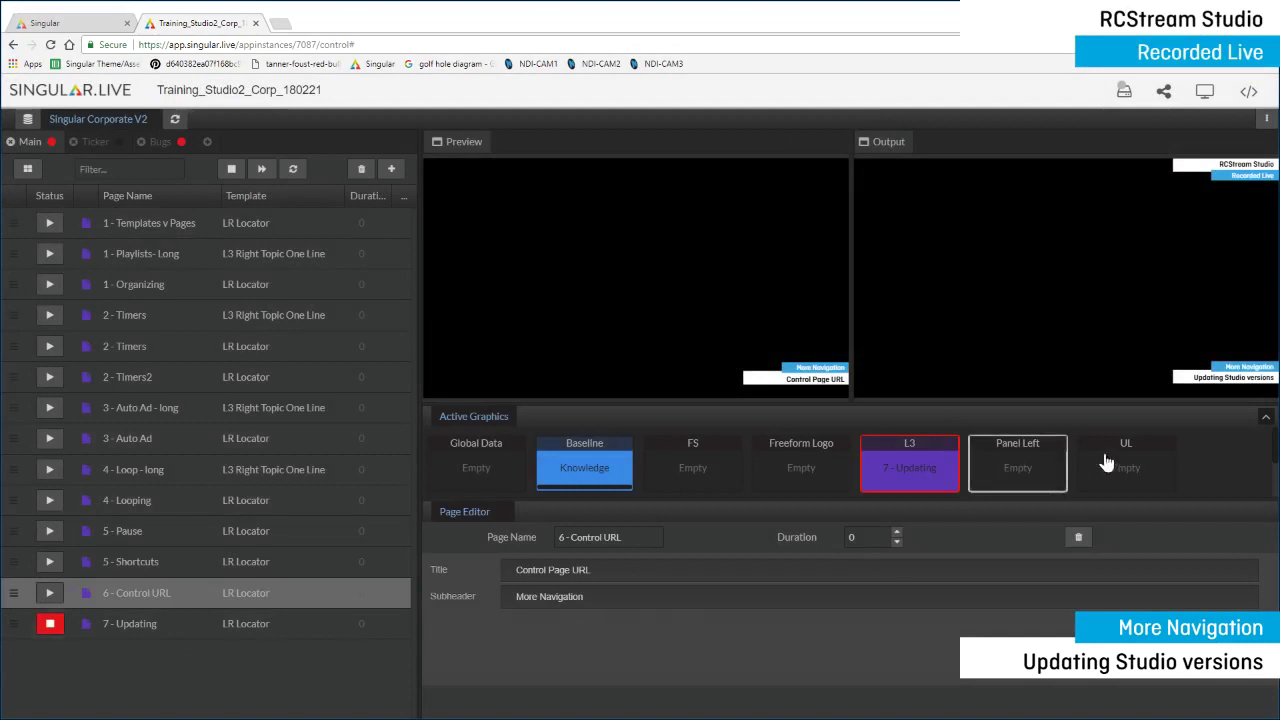
- Use Take All Out from the Active Graphics options menu to clear every graphic from the output
click(1195, 462)
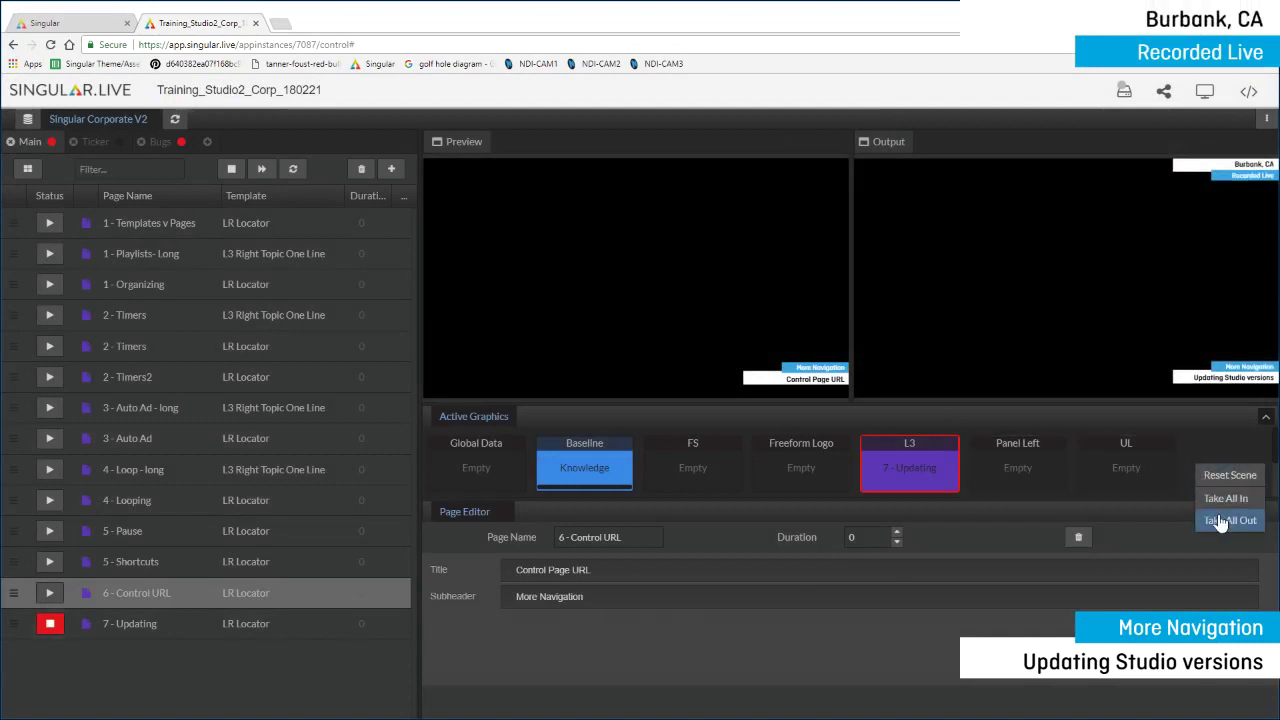
click(1219, 521)
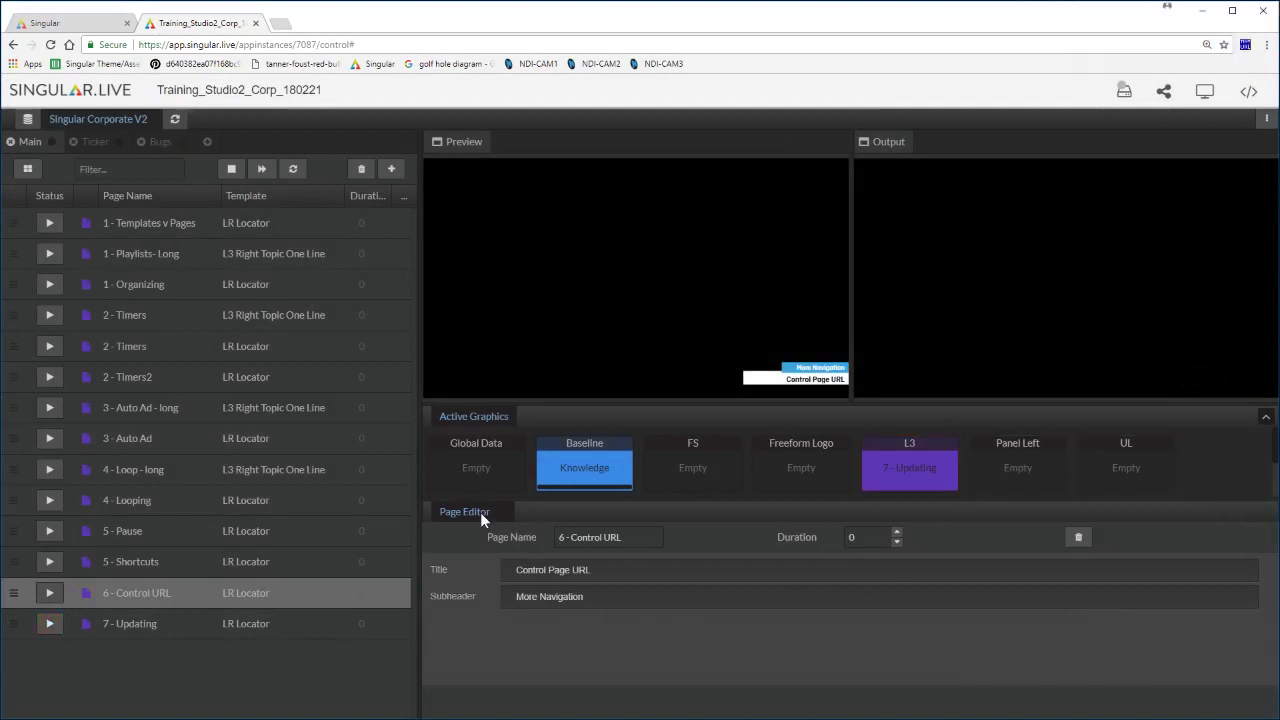